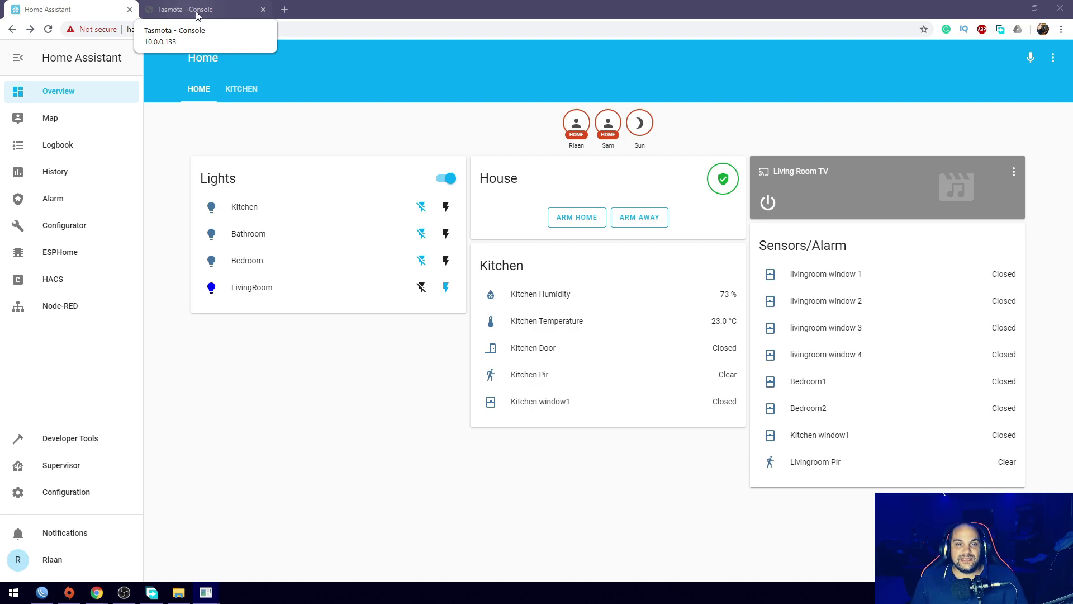
- Open the Tasmota console of the Sonoff bridge and examine the RF data codes received from the sensor
{"action": "left_click", "coordinate": [196, 11]}
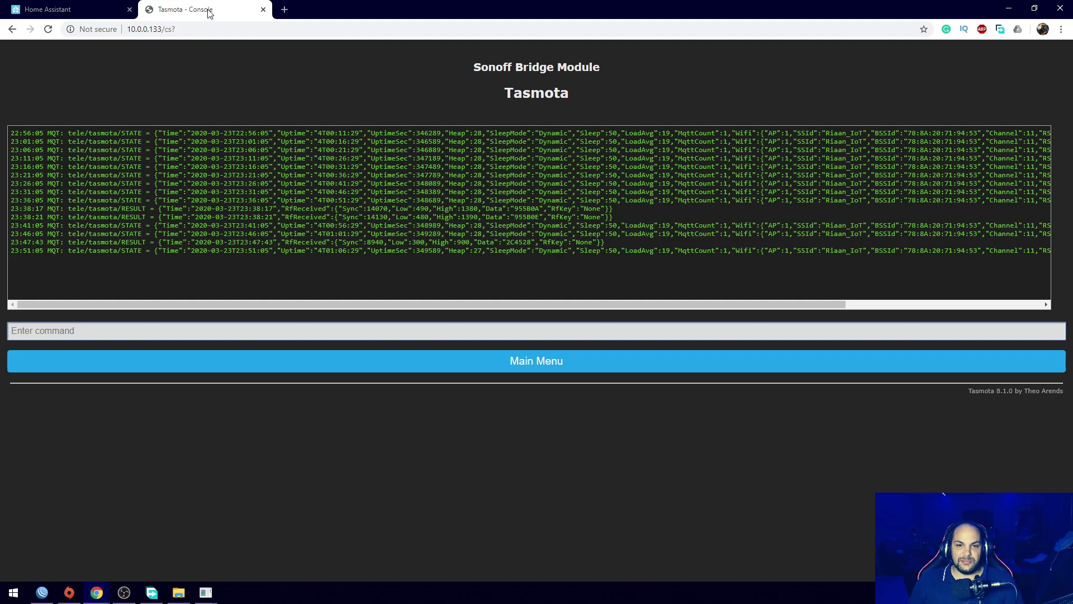
{"action": "left_click_drag", "start_coordinate": [470, 66], "coordinate": [606, 77]}
{"action": "left_click", "coordinate": [608, 82]}
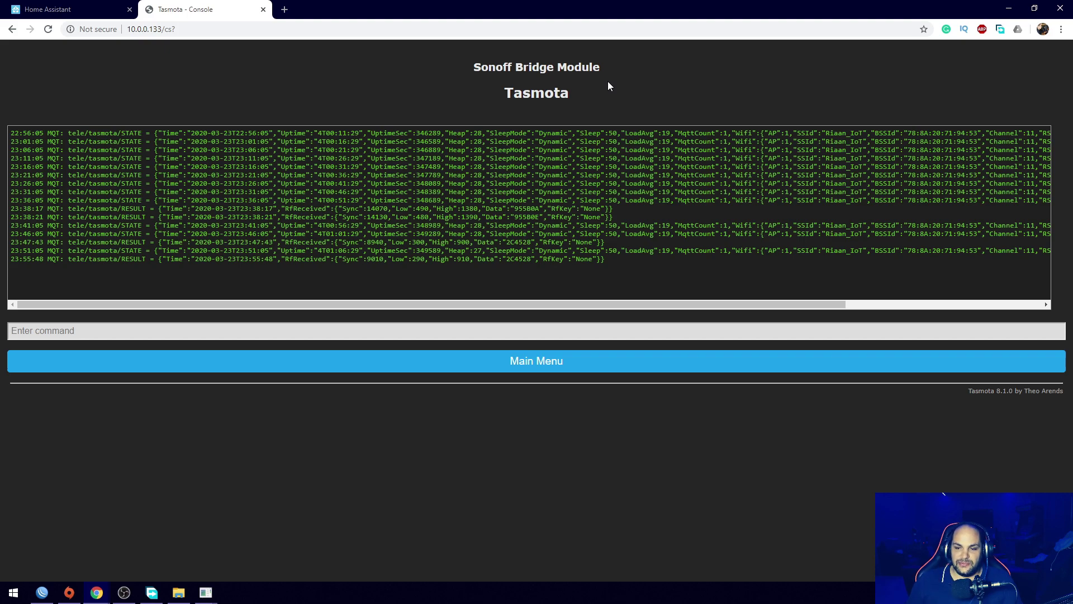
{"action": "double_click", "coordinate": [521, 260]}
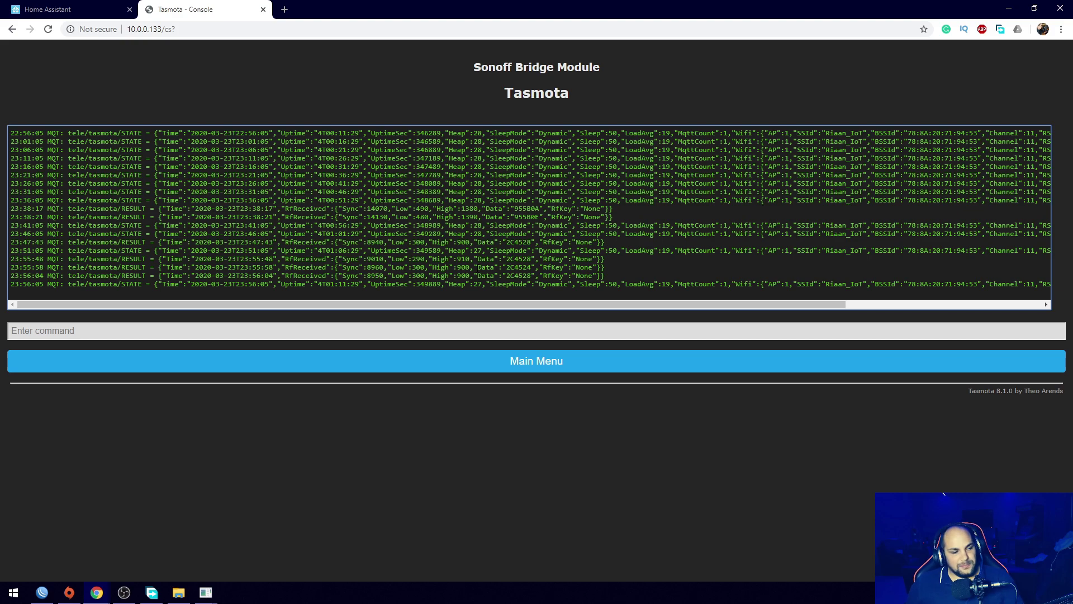
- Switch to configuration.yaml in Notepad++ and find the MQTT block named 'button' above the Solar section
{"action": "scroll", "coordinate": [475, 290], "scroll_direction": "down", "scroll_amount": 5}
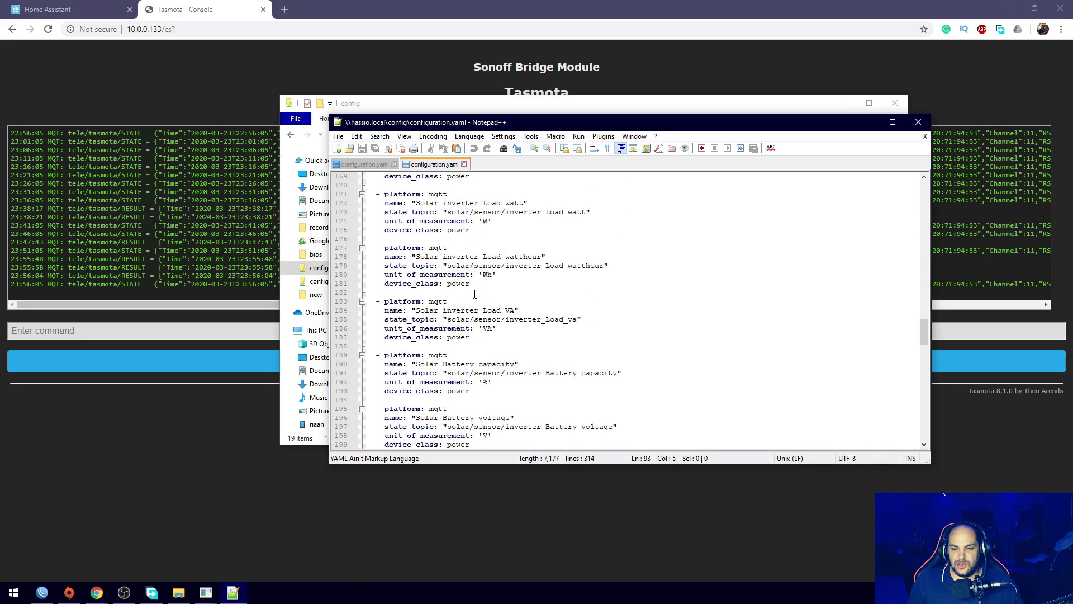
{"action": "scroll", "coordinate": [475, 291], "scroll_direction": "down", "scroll_amount": 20}
{"action": "scroll", "coordinate": [475, 290], "scroll_direction": "up", "scroll_amount": 20}
{"action": "scroll", "coordinate": [475, 296], "scroll_direction": "up", "scroll_amount": 7}
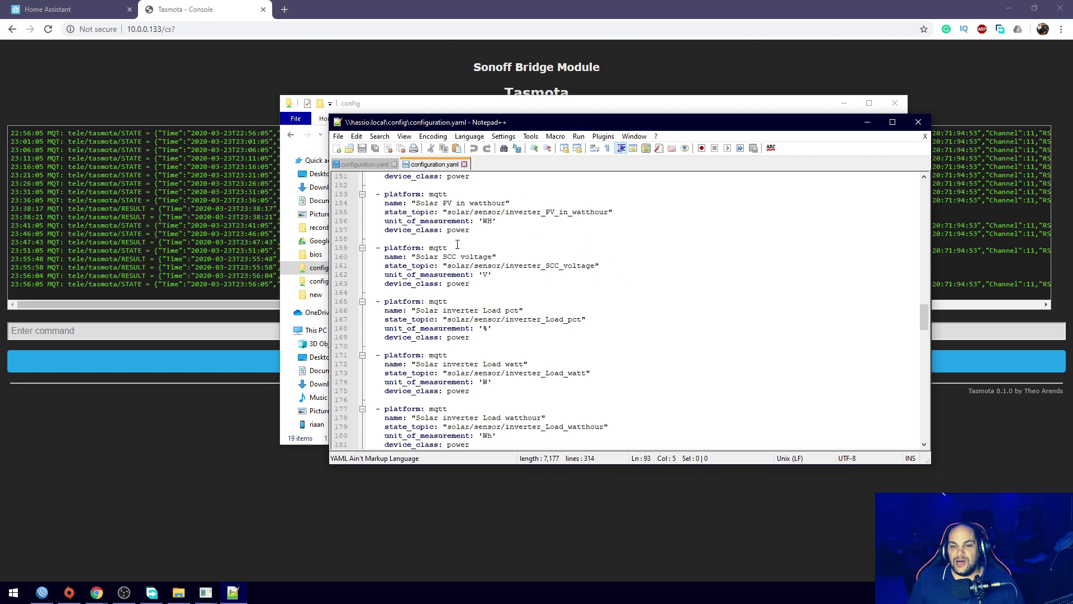
{"action": "scroll", "coordinate": [430, 246], "scroll_direction": "up", "scroll_amount": 16}
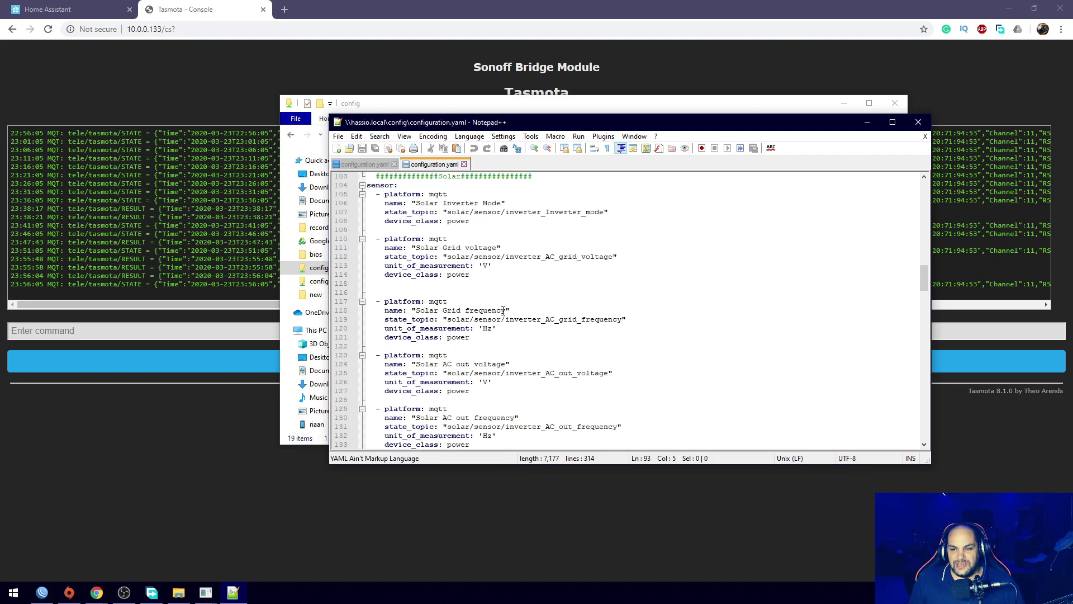
{"action": "scroll", "coordinate": [503, 311], "scroll_direction": "up", "scroll_amount": 5}
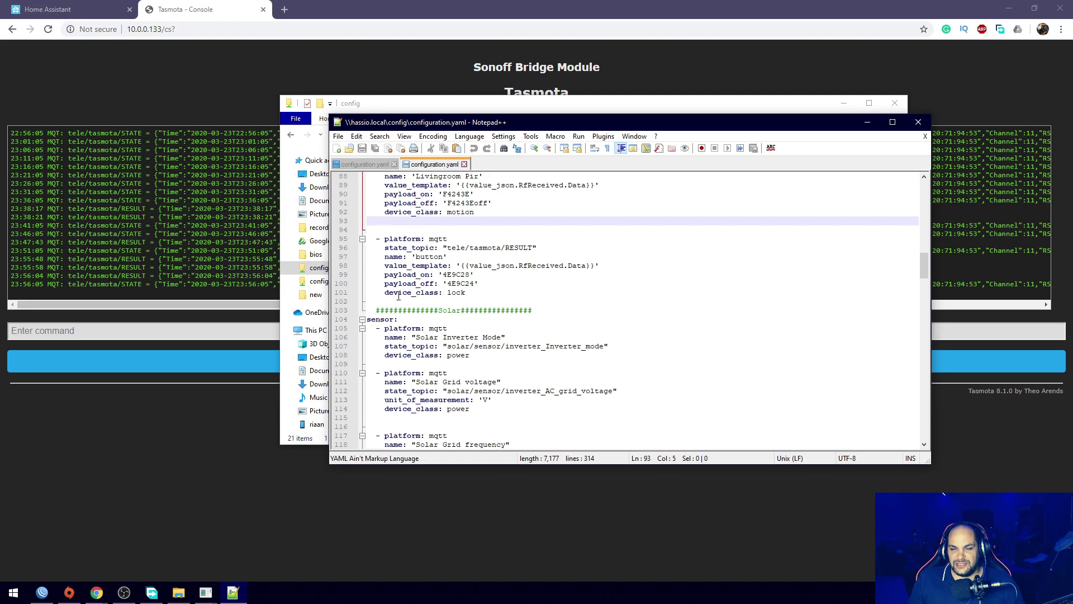
{"action": "left_click", "coordinate": [376, 238]}
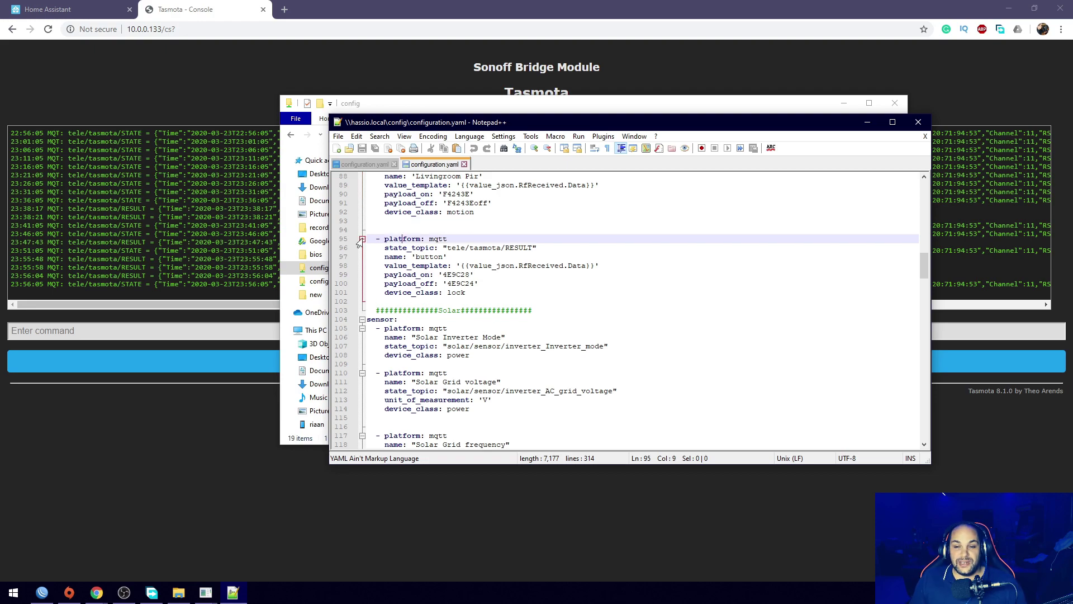
{"action": "left_click_drag", "start_coordinate": [376, 239], "coordinate": [394, 239]}
{"action": "type", "text": "4"}
{"action": "left_click_drag", "start_coordinate": [381, 239], "coordinate": [447, 246]}
{"action": "left_click", "coordinate": [528, 230]}
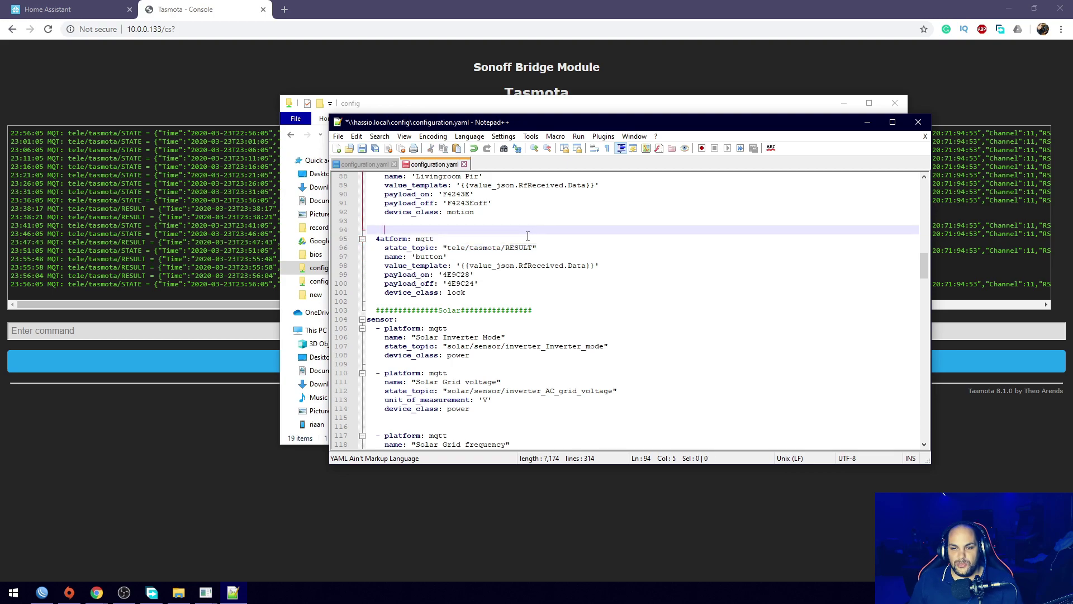
{"action": "left_click", "coordinate": [407, 249]}
{"action": "key", "text": "ctrl+z"}
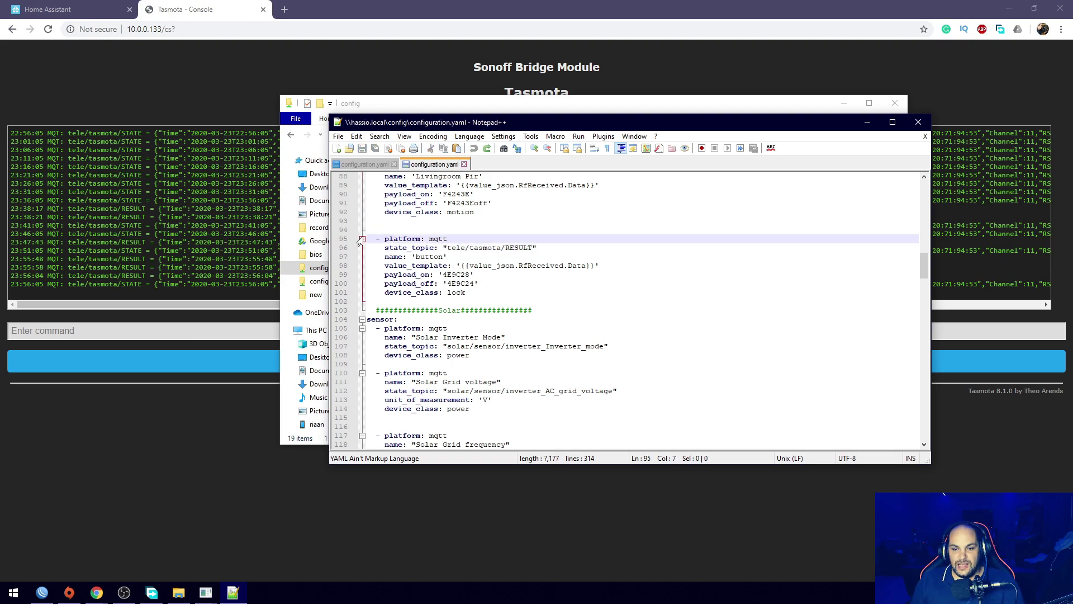
- Duplicate the whole 'button' MQTT block into new lines directly above the Solar section
{"action": "left_click_drag", "start_coordinate": [376, 239], "coordinate": [515, 292]}
{"action": "right_click", "coordinate": [466, 274]}
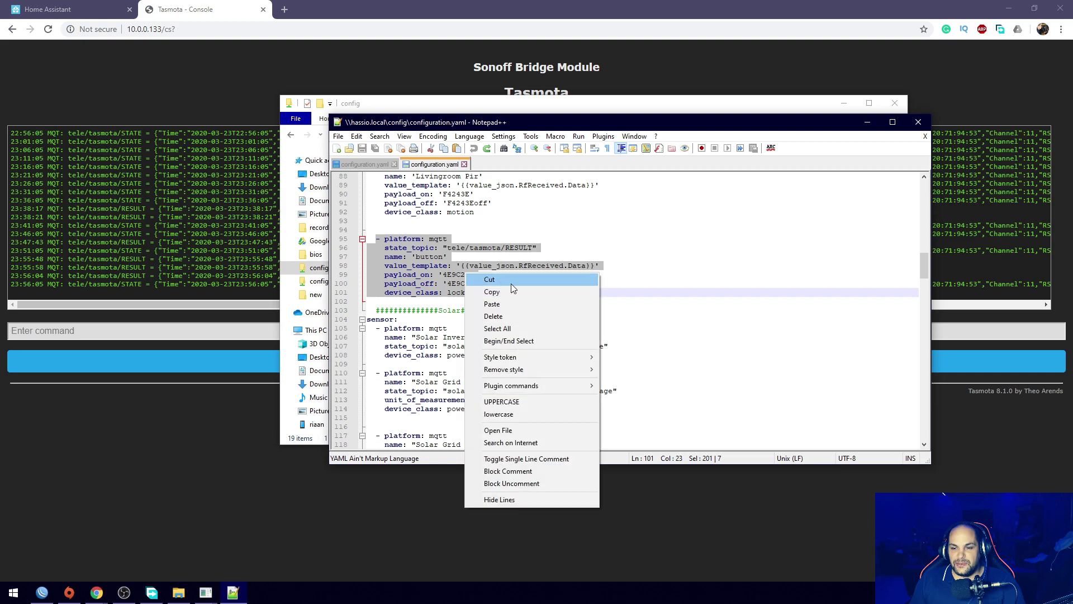
{"action": "left_click", "coordinate": [521, 292]}
{"action": "left_click", "coordinate": [504, 301]}
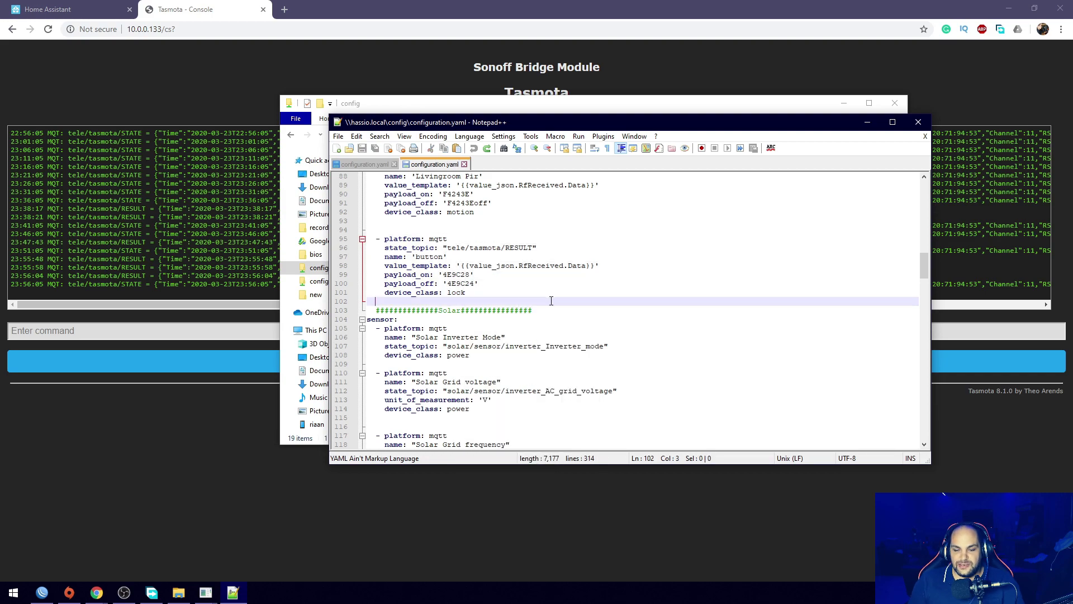
{"action": "key", "text": "Return"}
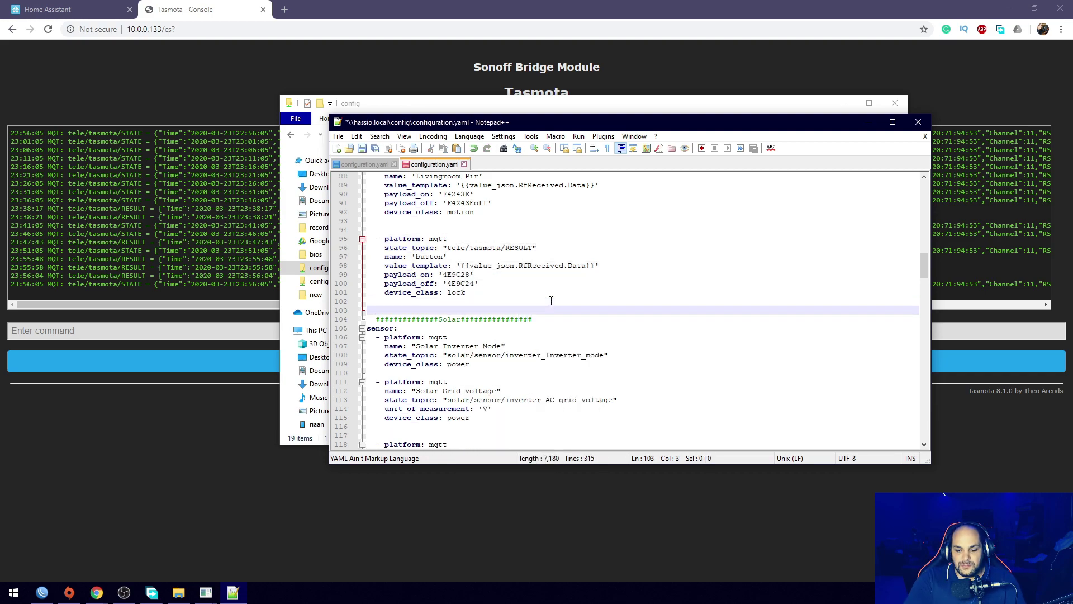
{"action": "key", "text": "Return"}
{"action": "key", "text": "ctrl+v"}
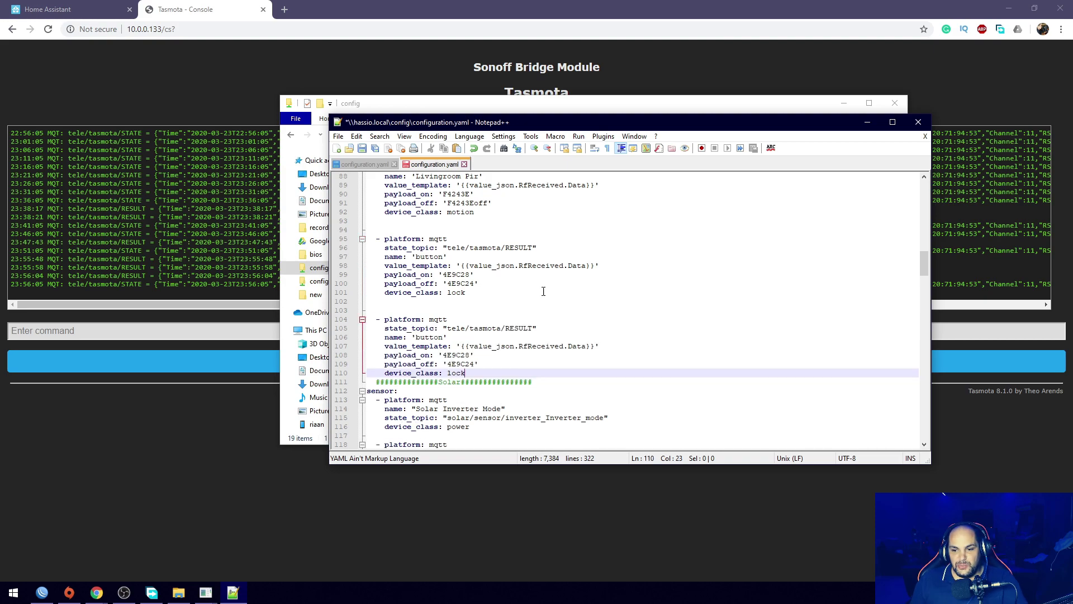
- Rename the duplicated MQTT block as 'button1'
{"action": "double_click", "coordinate": [456, 355]}
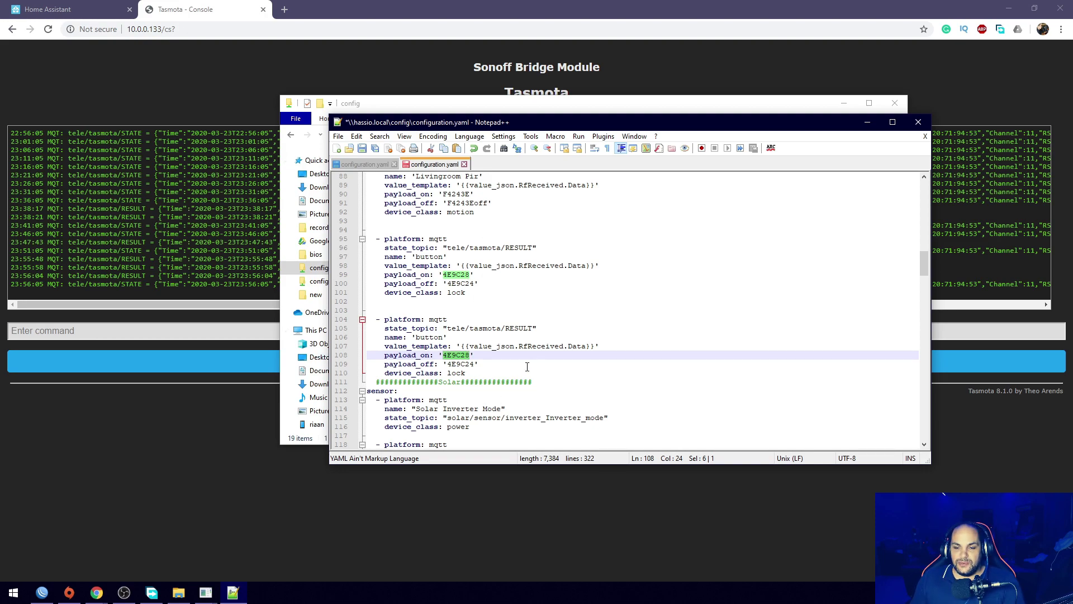
{"action": "left_click", "coordinate": [444, 337]}
{"action": "double_click", "coordinate": [426, 336]}
{"action": "left_click", "coordinate": [439, 338]}
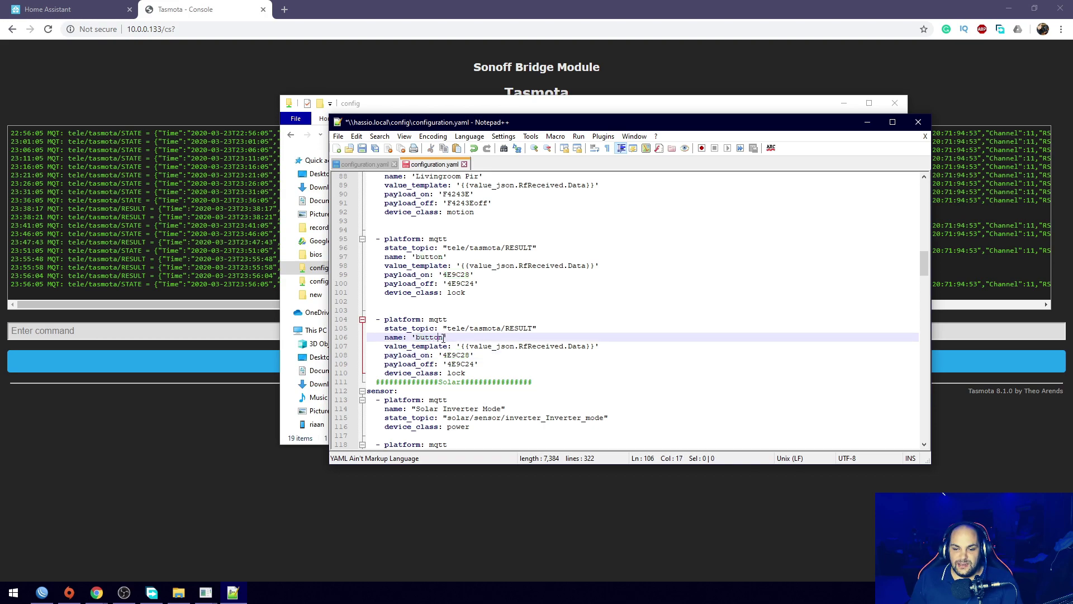
{"action": "type", "text": "1"}
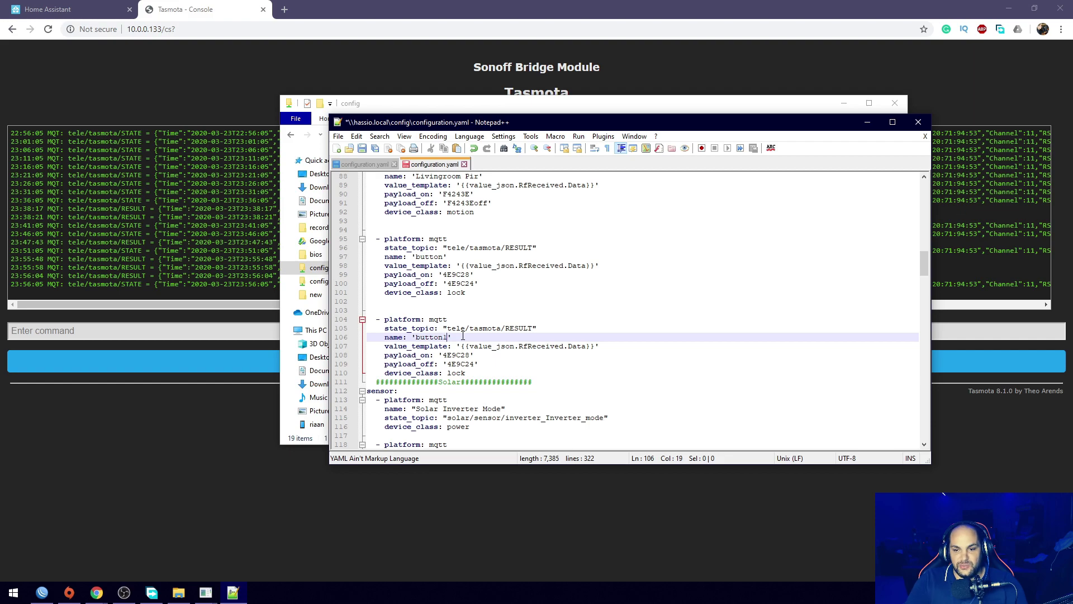
- Copy the code 2C4528 from the Tasmota console and set it as payload_on of the button1 block in configuration.yaml
{"action": "left_click", "coordinate": [448, 355]}
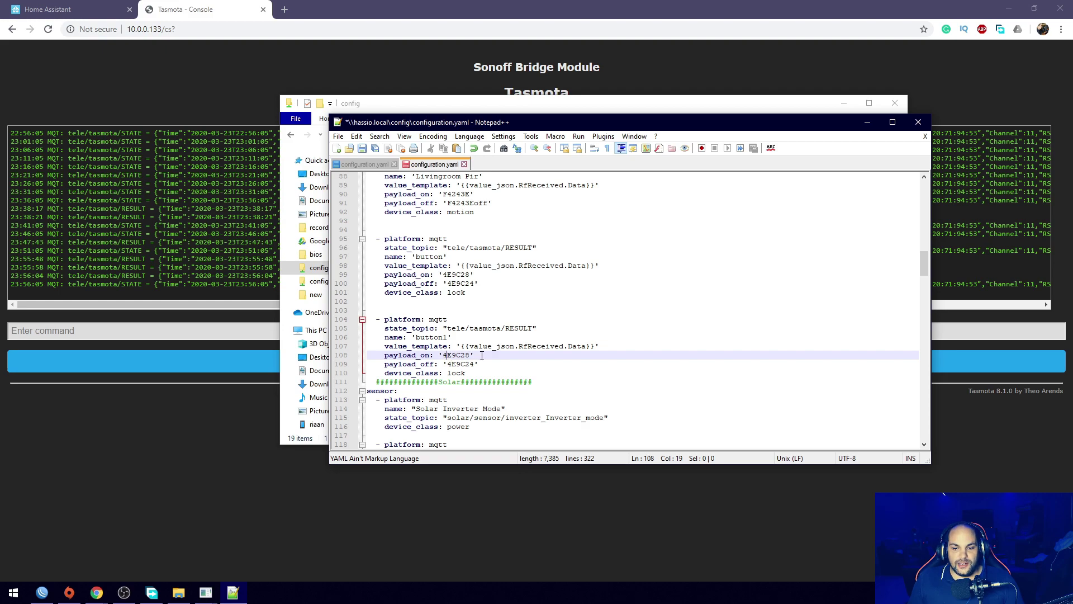
{"action": "left_click", "coordinate": [184, 427]}
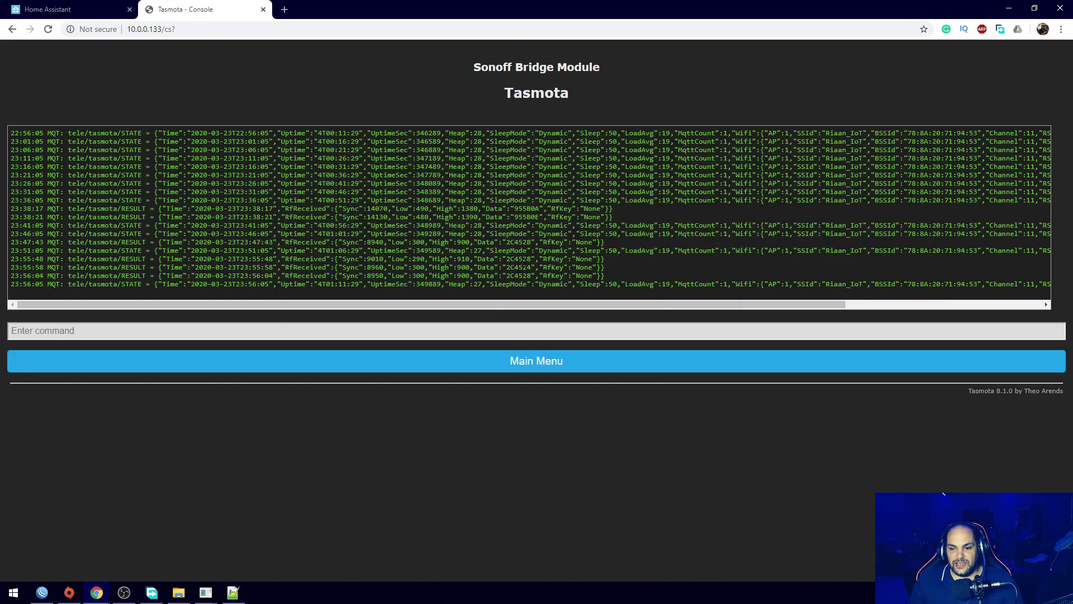
{"action": "double_click", "coordinate": [519, 259]}
{"action": "right_click", "coordinate": [520, 259]}
{"action": "left_click", "coordinate": [536, 267]}
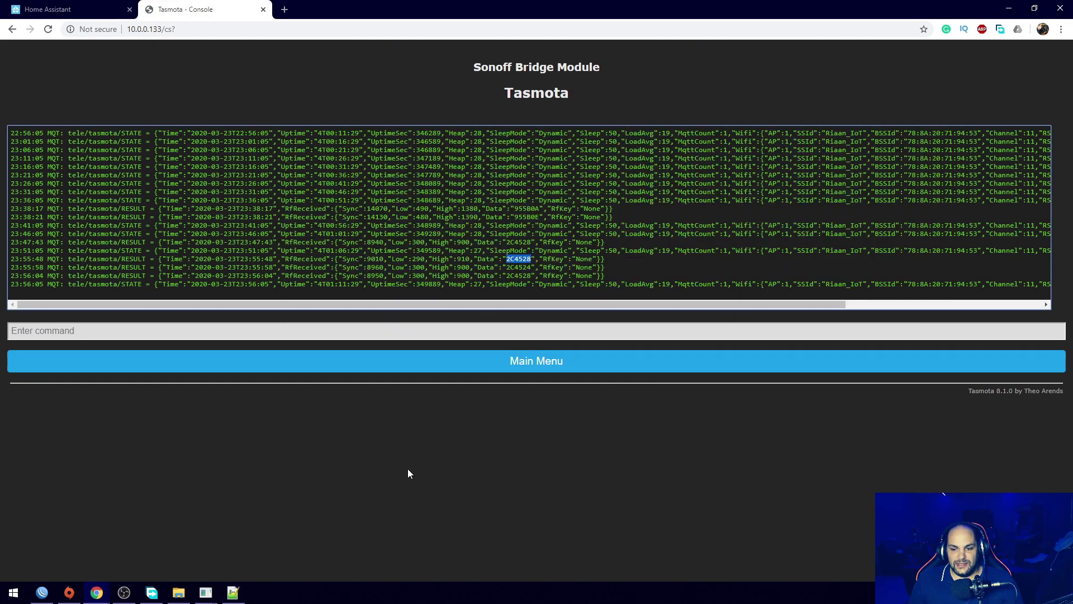
{"action": "left_click", "coordinate": [231, 597]}
{"action": "double_click", "coordinate": [460, 355]}
{"action": "right_click", "coordinate": [459, 356]}
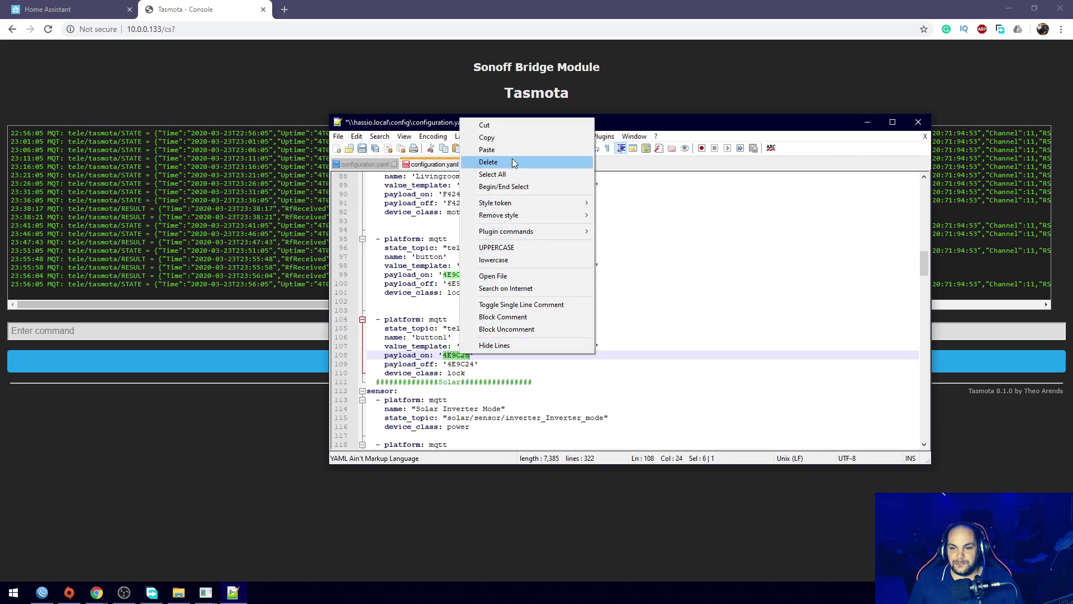
{"action": "left_click", "coordinate": [518, 144]}
- Copy the code 2C4524 from the Tasmota console and set it as payload_off of the button1 block in configuration.yaml
{"action": "left_click", "coordinate": [364, 411]}
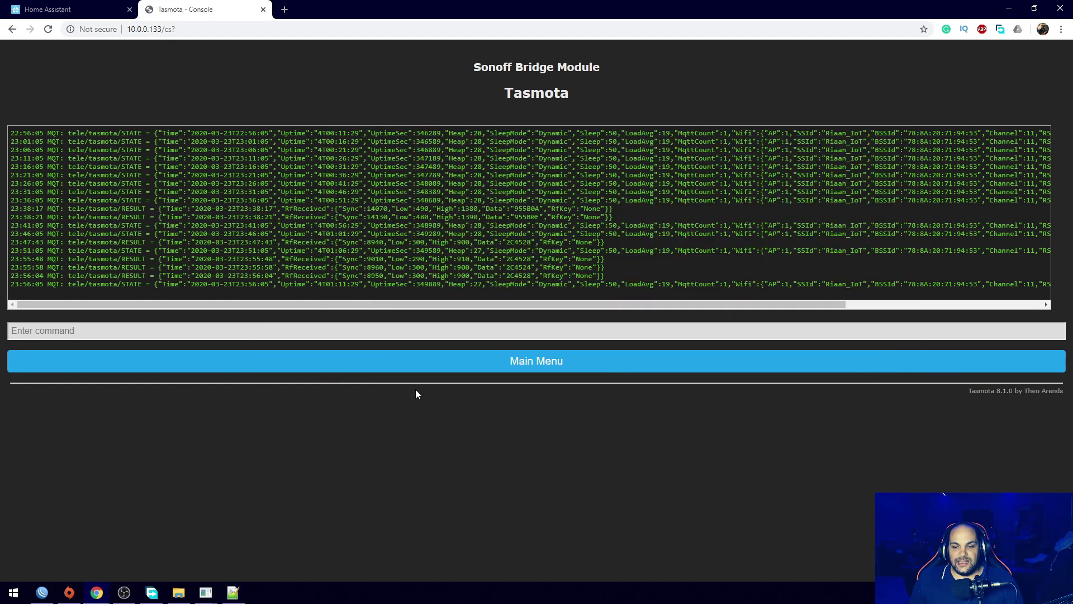
{"action": "double_click", "coordinate": [518, 267]}
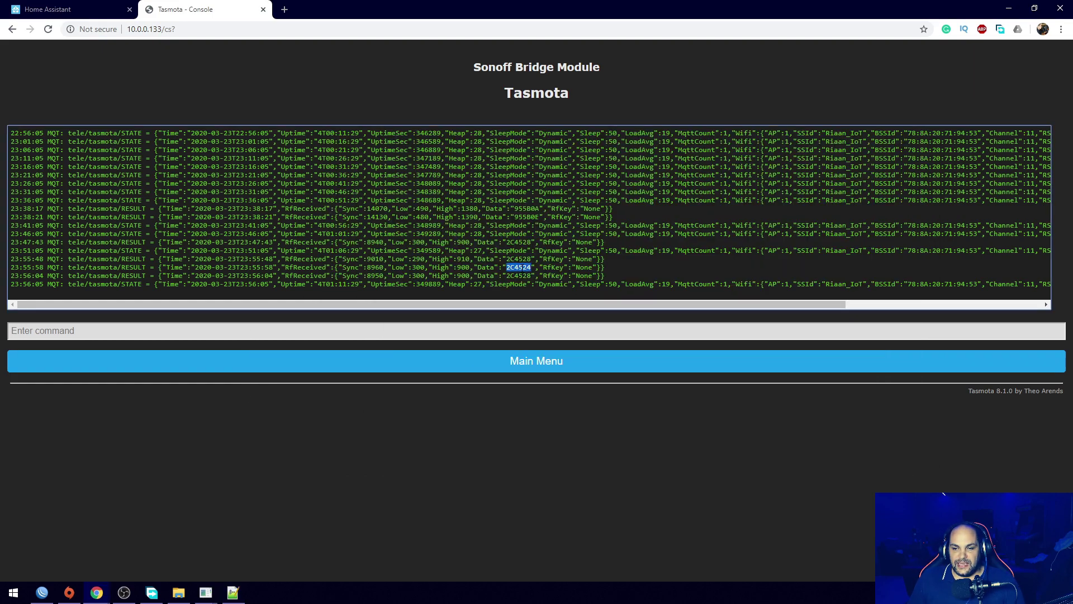
{"action": "right_click", "coordinate": [519, 269]}
{"action": "left_click", "coordinate": [531, 277]}
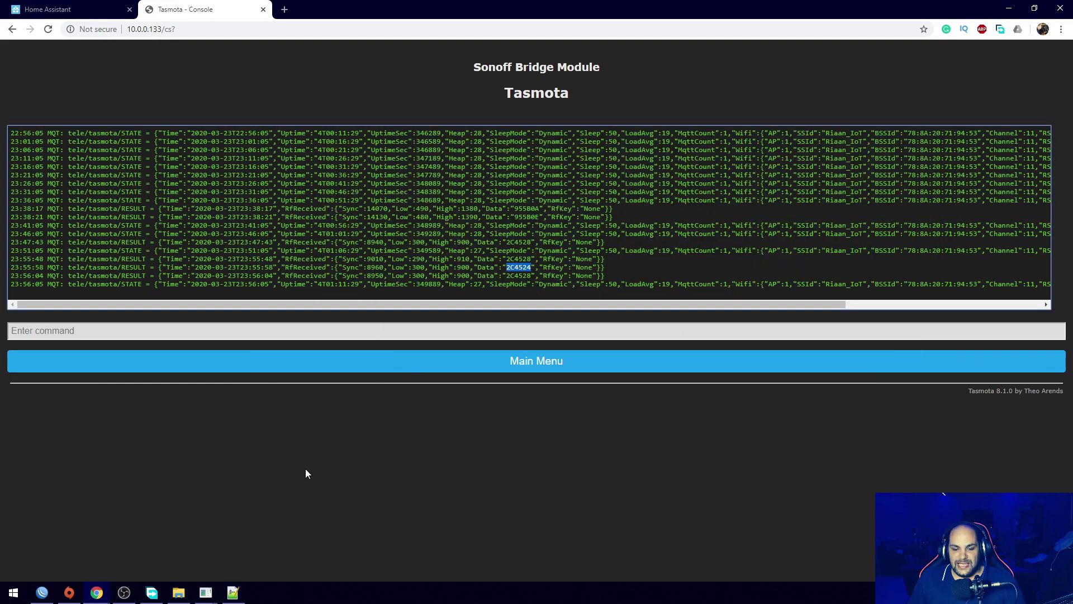
{"action": "left_click", "coordinate": [233, 592]}
{"action": "double_click", "coordinate": [469, 365]}
{"action": "right_click", "coordinate": [469, 364]}
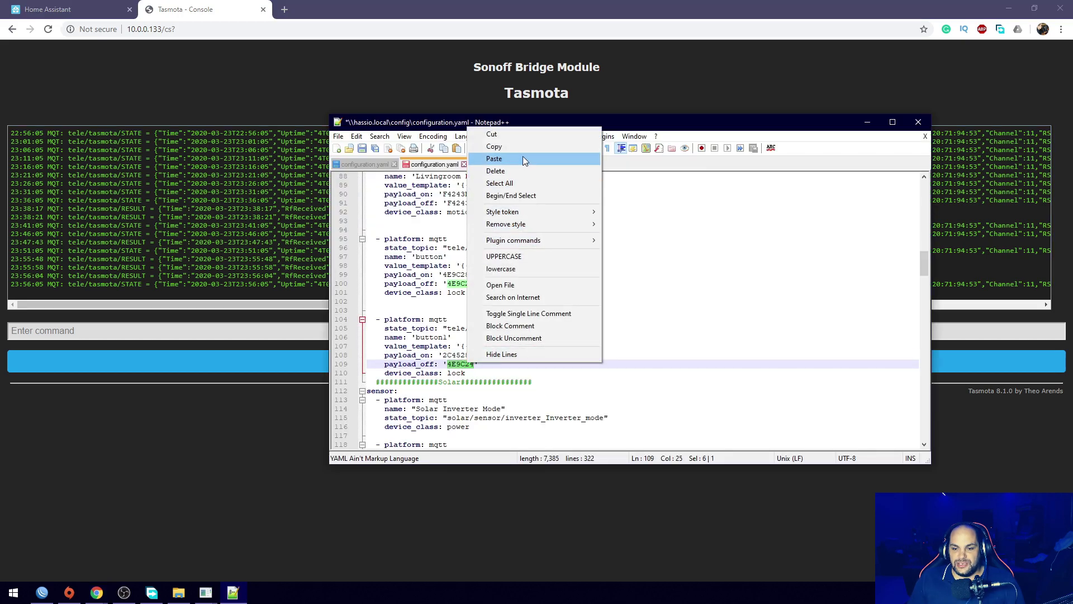
{"action": "left_click", "coordinate": [494, 158]}
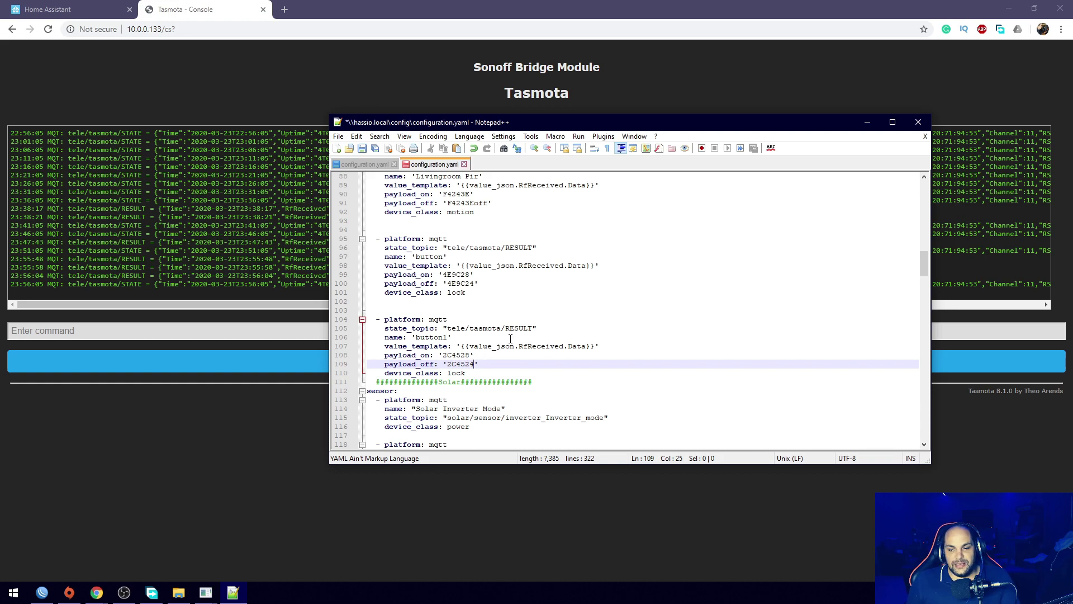
- Review the device_class line of the button1 block and save configuration.yaml
{"action": "left_click", "coordinate": [618, 305]}
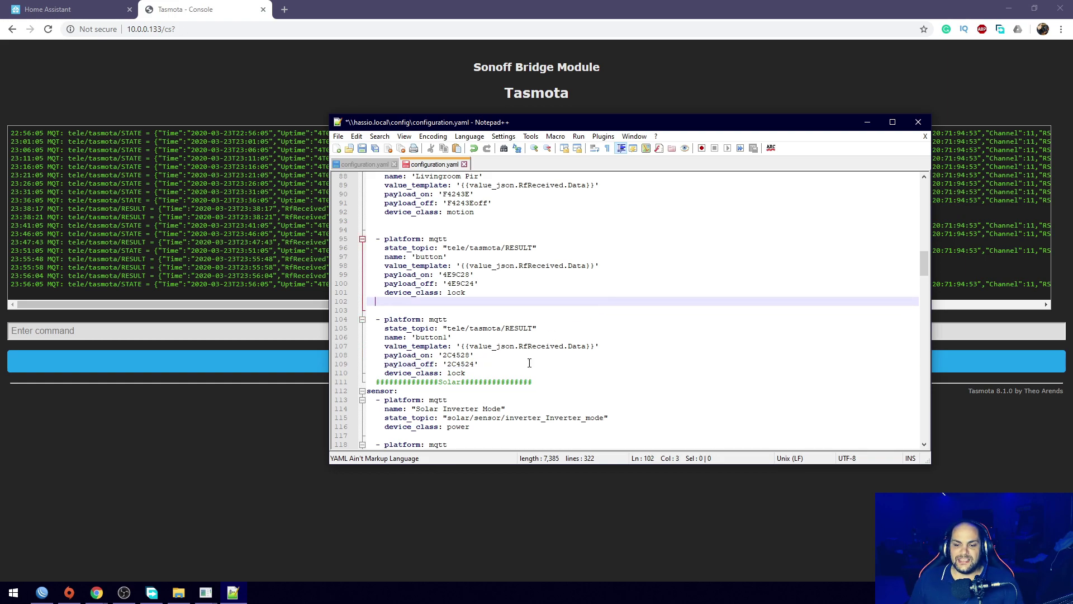
{"action": "left_click_drag", "start_coordinate": [466, 373], "coordinate": [385, 375]}
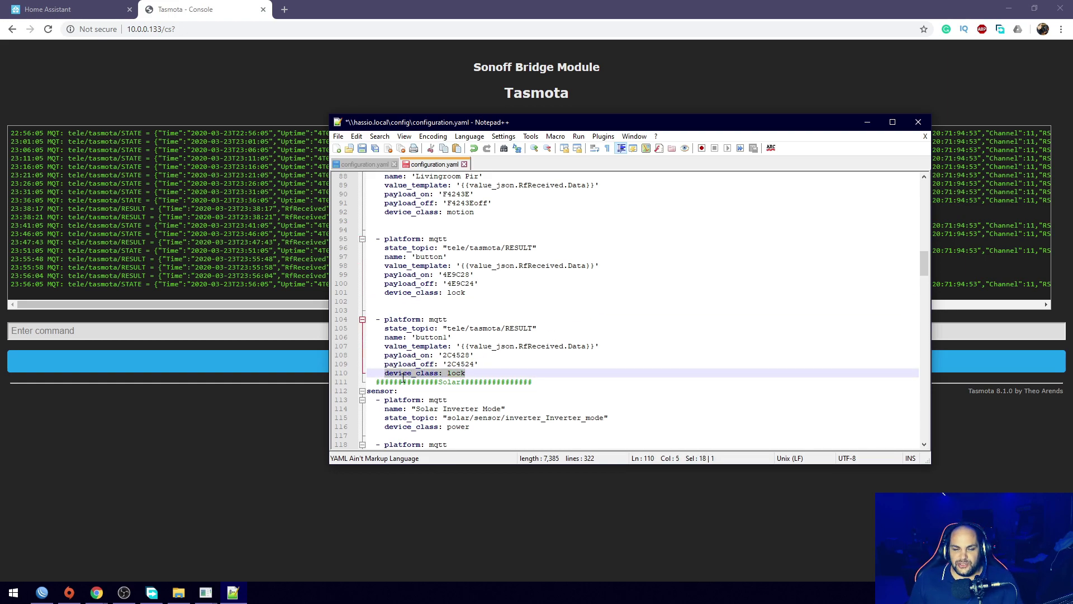
{"action": "left_click_drag", "start_coordinate": [462, 374], "coordinate": [449, 375]}
{"action": "left_click", "coordinate": [460, 372]}
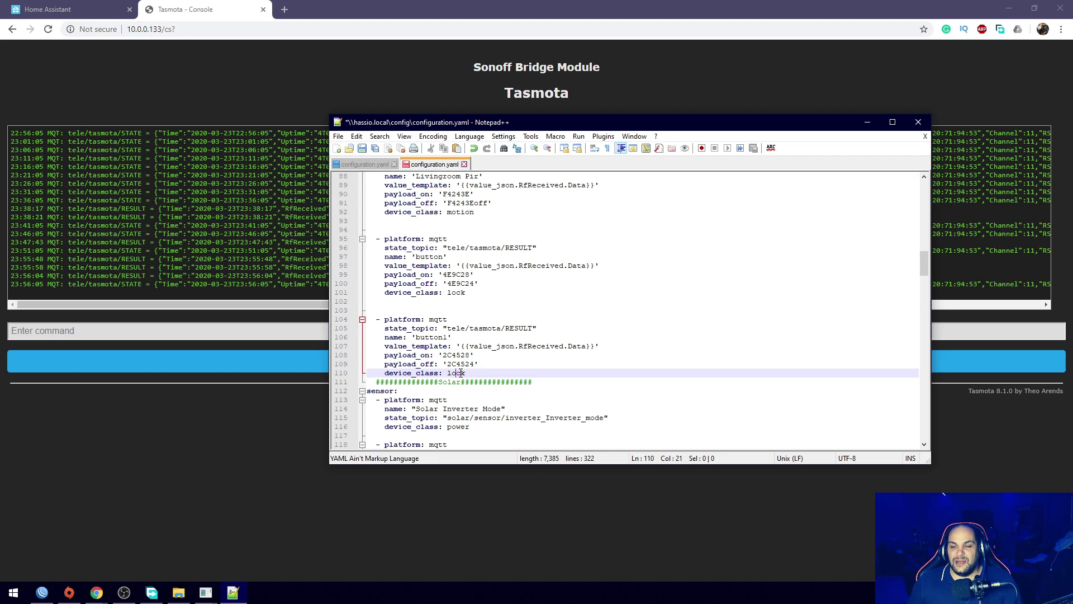
{"action": "left_click", "coordinate": [362, 148]}
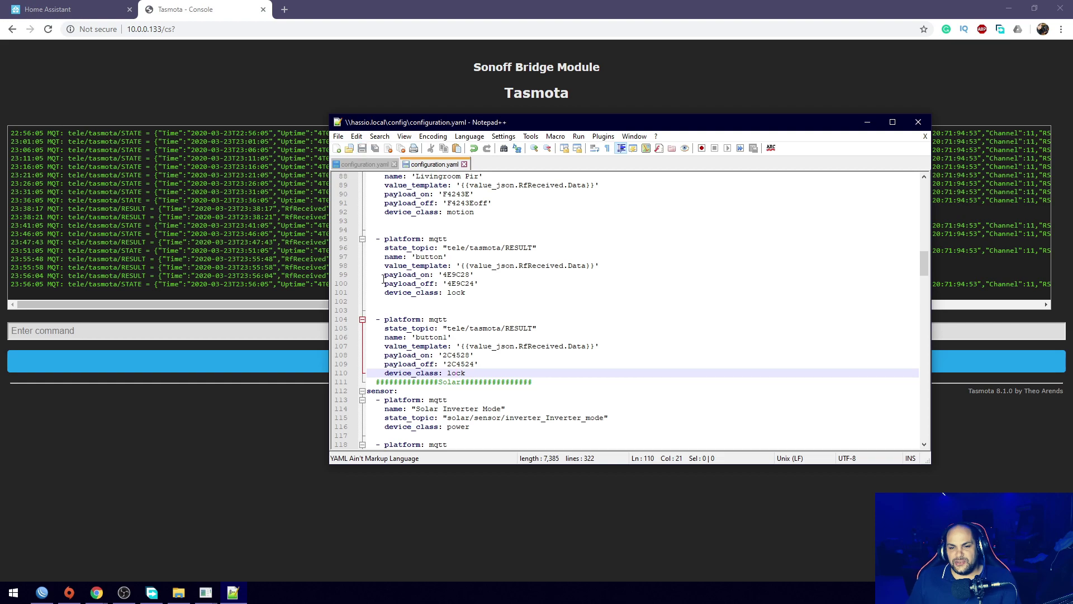
- Switch to Home Assistant in the browser and open the Server Controls page of its configuration
{"action": "left_click", "coordinate": [279, 444]}
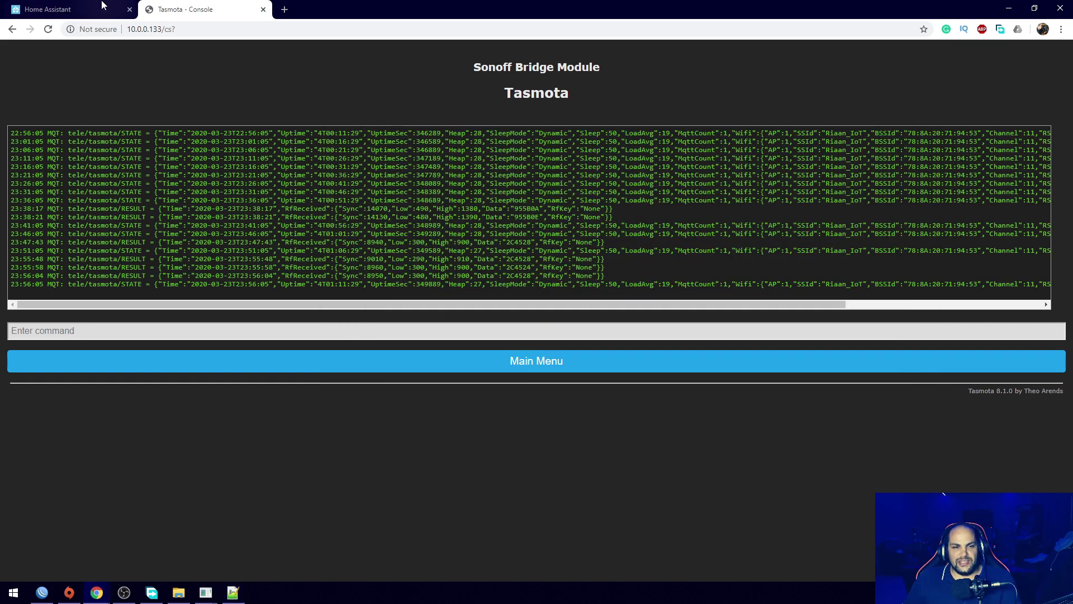
{"action": "left_click", "coordinate": [104, 6]}
{"action": "left_click", "coordinate": [73, 493]}
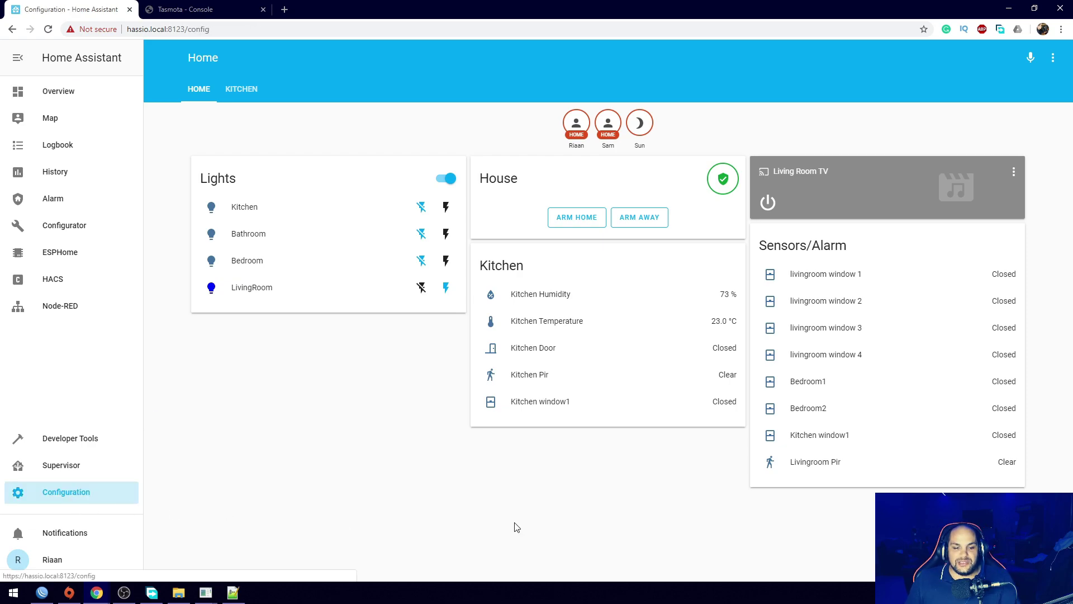
{"action": "left_click", "coordinate": [96, 468]}
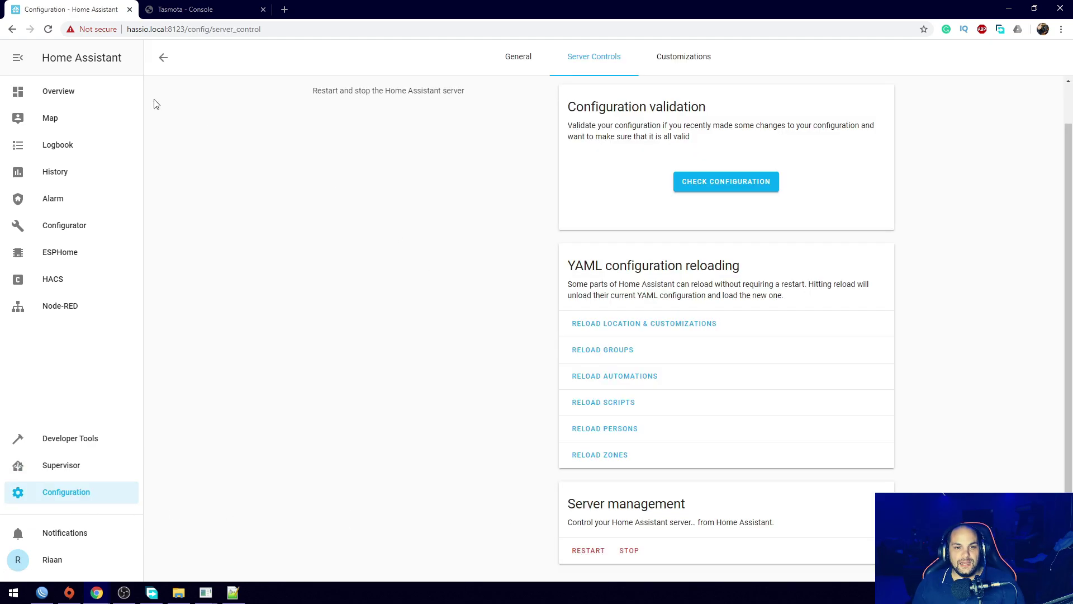
- Return to the Overview dashboard and put it into edit mode
{"action": "left_click", "coordinate": [73, 94]}
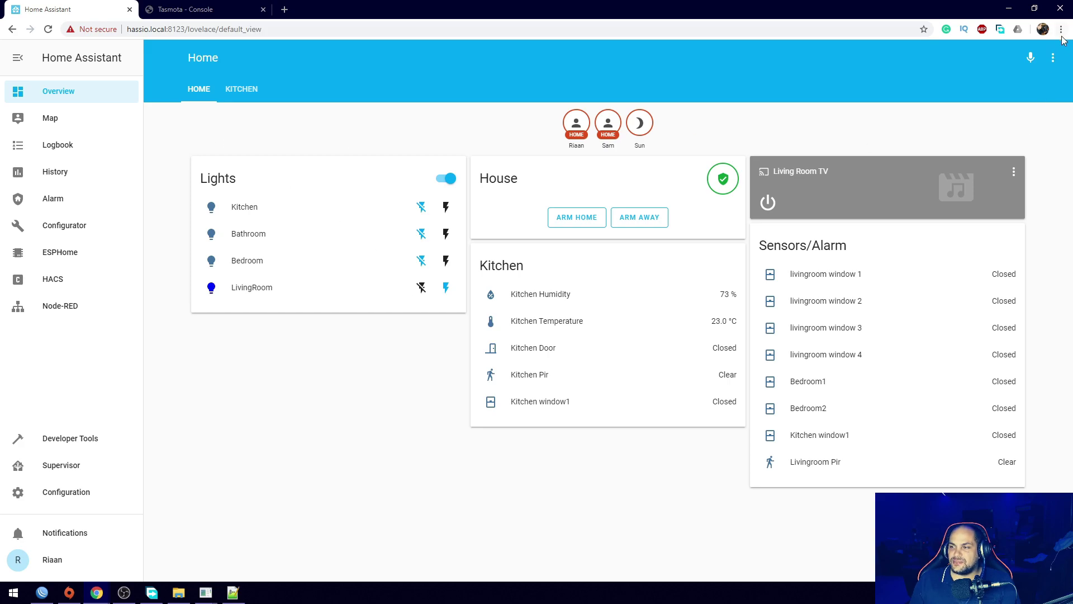
{"action": "left_click", "coordinate": [1053, 57]}
{"action": "left_click", "coordinate": [1038, 66]}
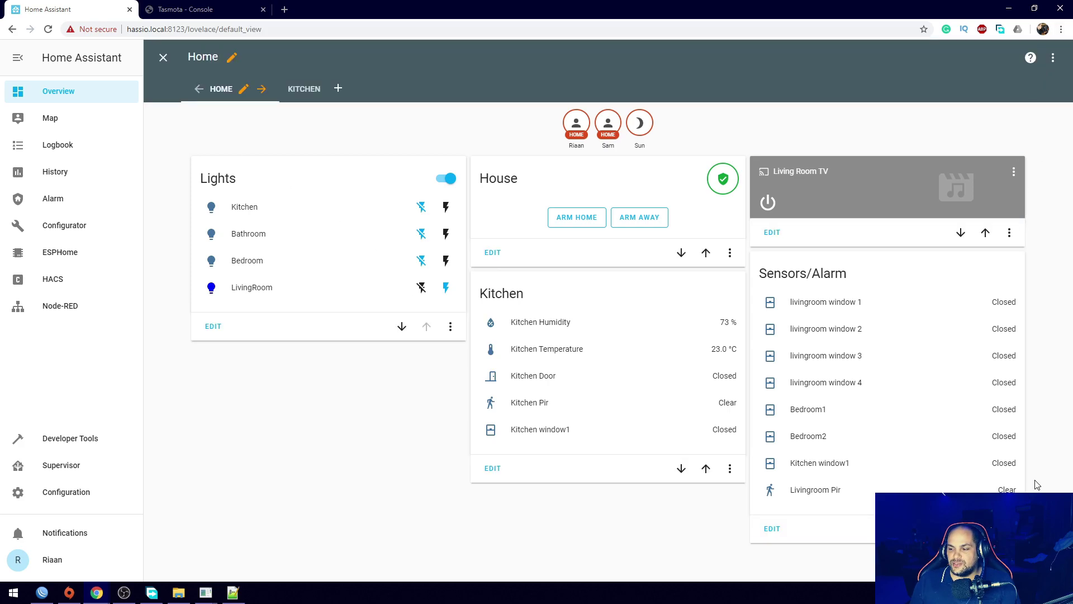
- Add a Glance card to the Home view with binary_sensor.button1 as an additional entity and save it
{"action": "left_click", "coordinate": [1032, 559]}
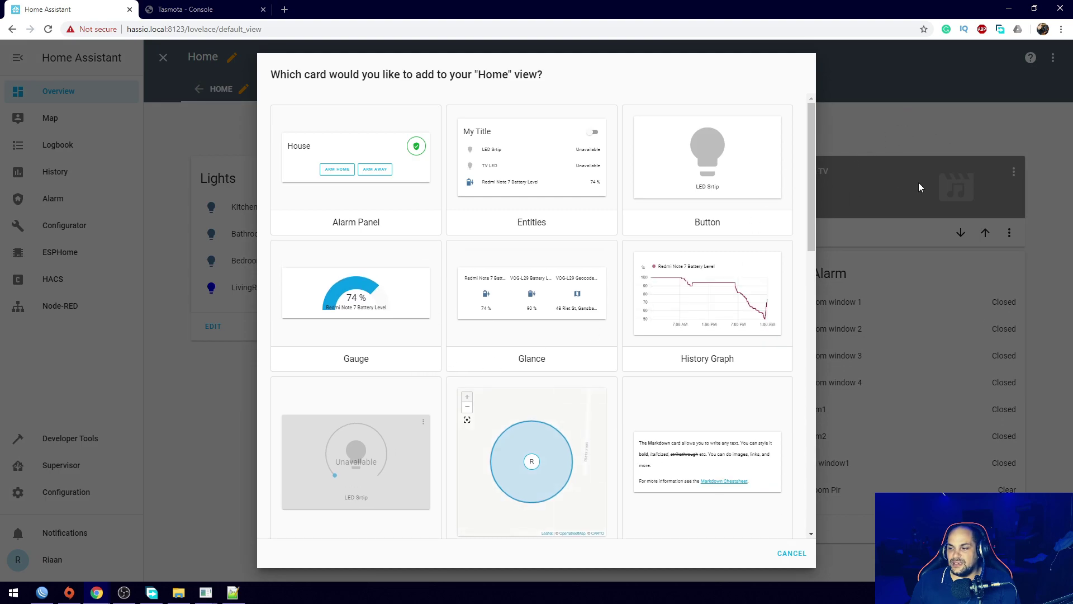
{"action": "scroll", "coordinate": [527, 254], "scroll_direction": "down", "scroll_amount": 2}
{"action": "left_click", "coordinate": [527, 253]}
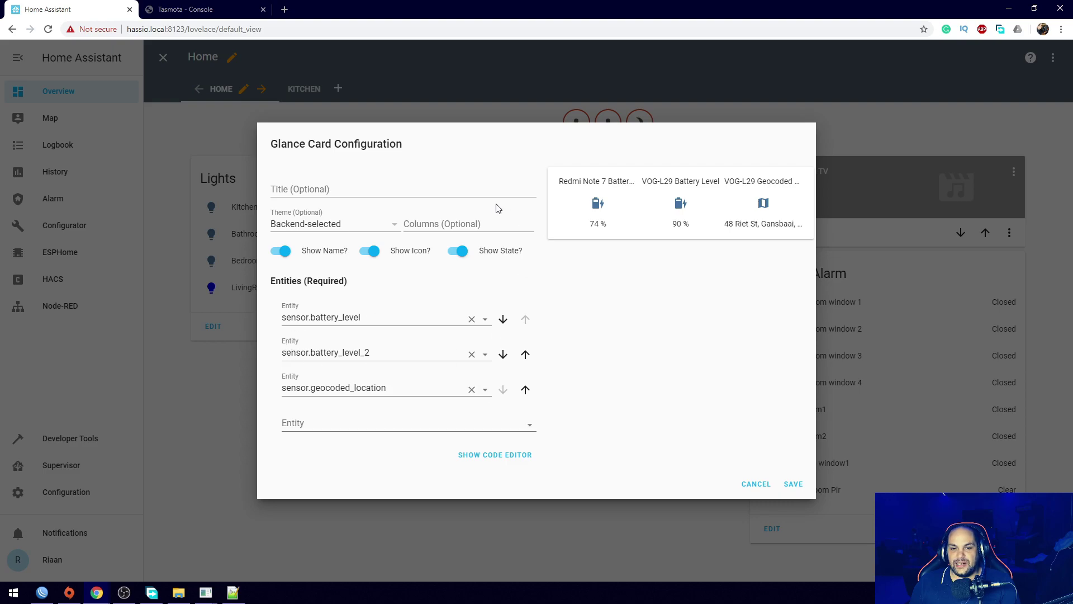
{"action": "left_click", "coordinate": [527, 429]}
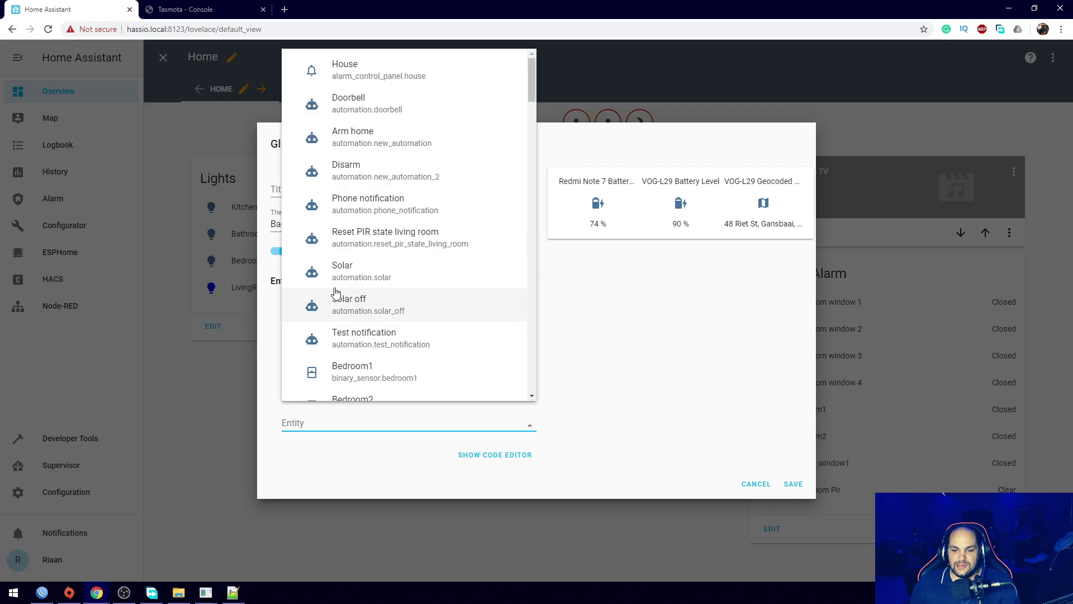
{"action": "scroll", "coordinate": [386, 279], "scroll_direction": "down", "scroll_amount": 3}
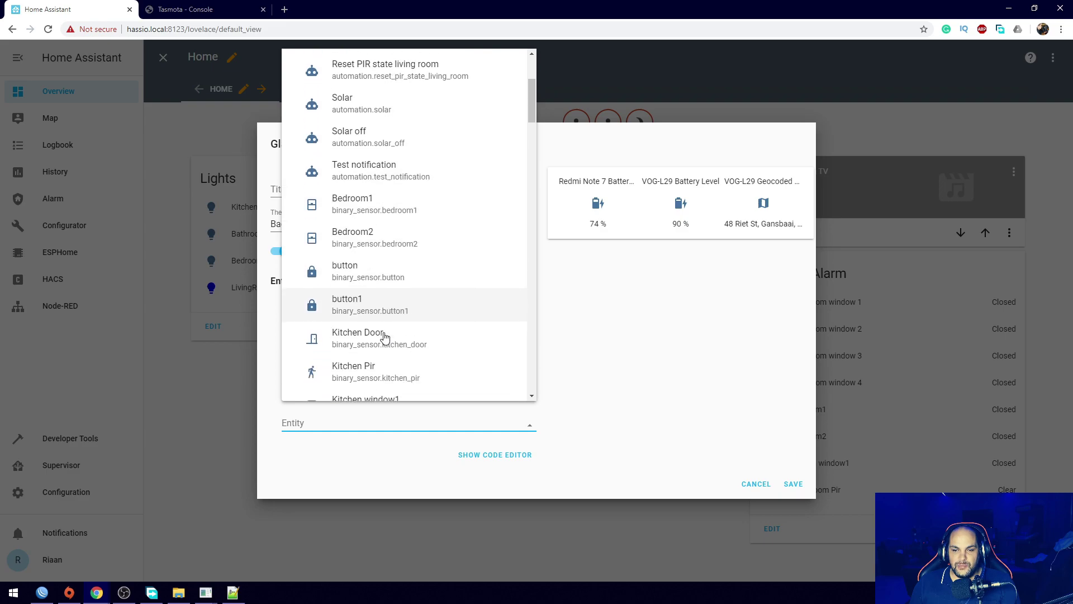
{"action": "left_click", "coordinate": [375, 307]}
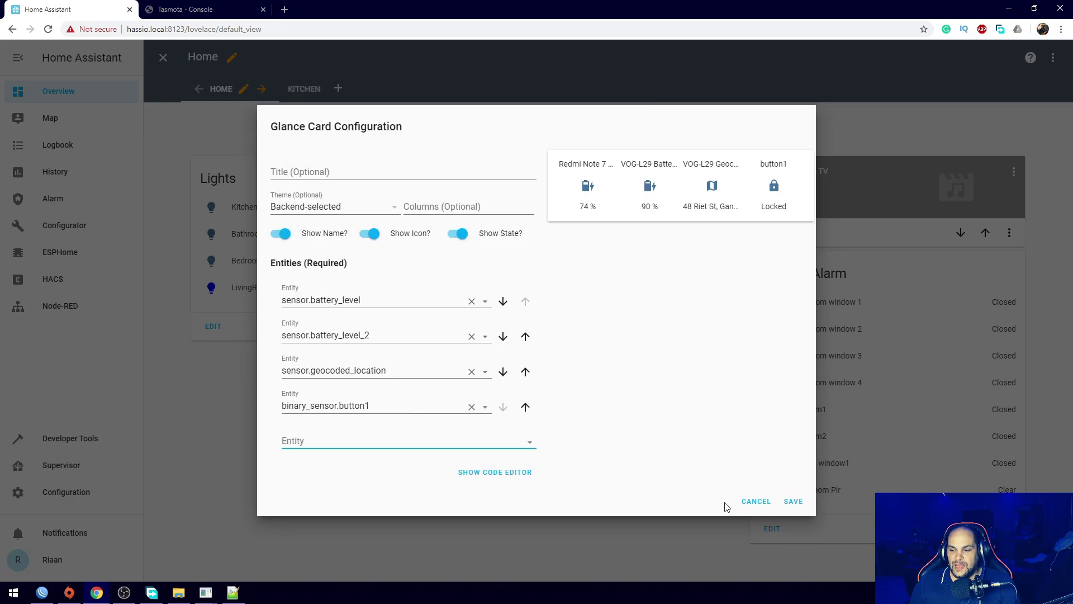
{"action": "left_click", "coordinate": [796, 485]}
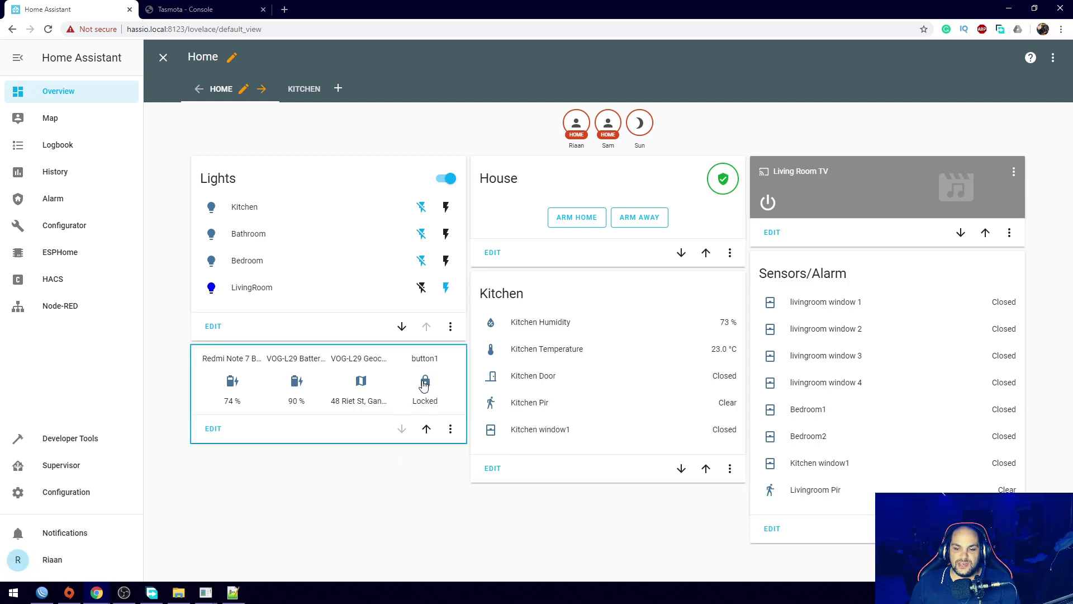
- Check the state history of button1 twice from the new Glance card
{"action": "left_click", "coordinate": [426, 384]}
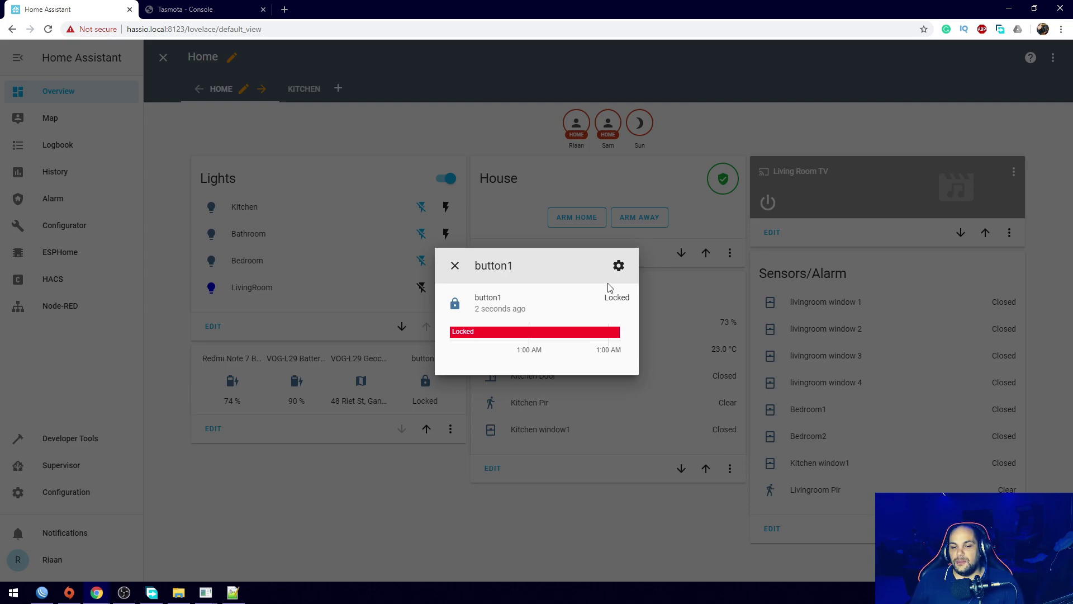
{"action": "left_click", "coordinate": [415, 487]}
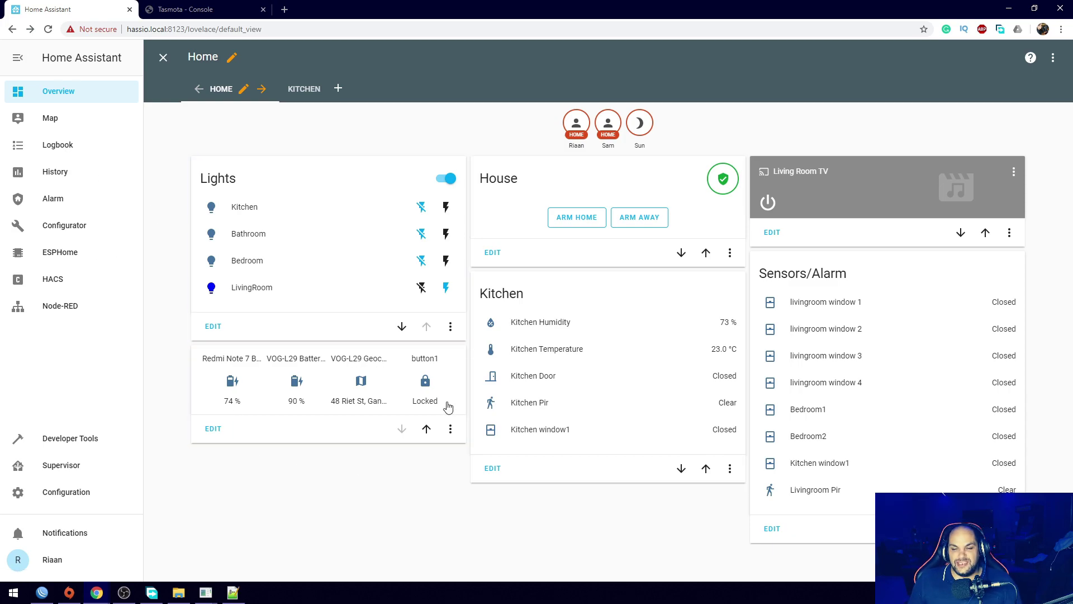
{"action": "left_click", "coordinate": [425, 389]}
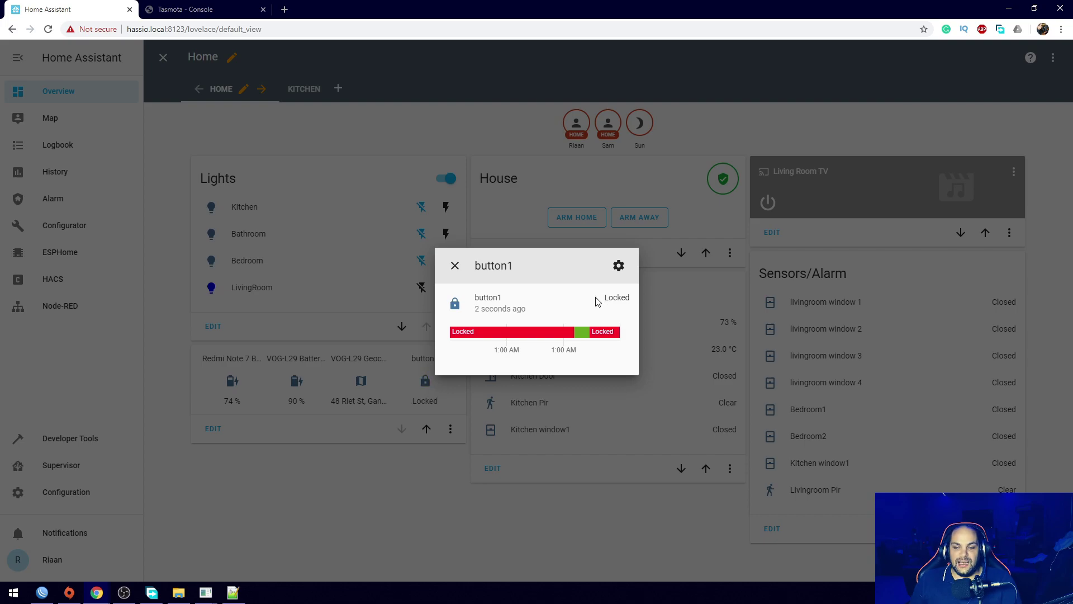
{"action": "left_click", "coordinate": [428, 495]}
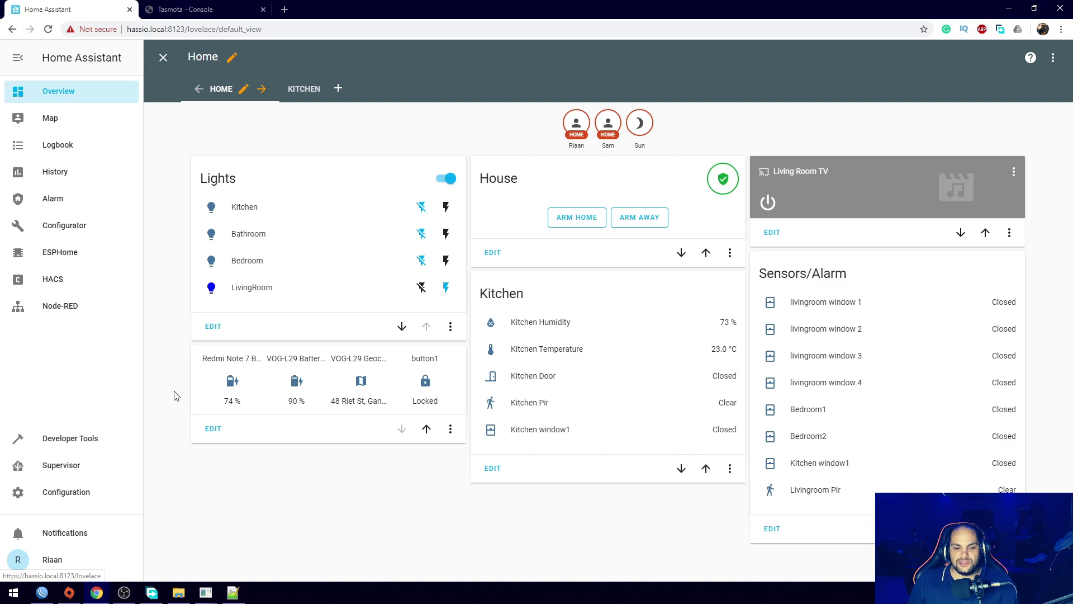
- Open the automation editor in the configuration and start a blank automation, skipping the text-based suggestion
{"action": "left_click", "coordinate": [69, 495]}
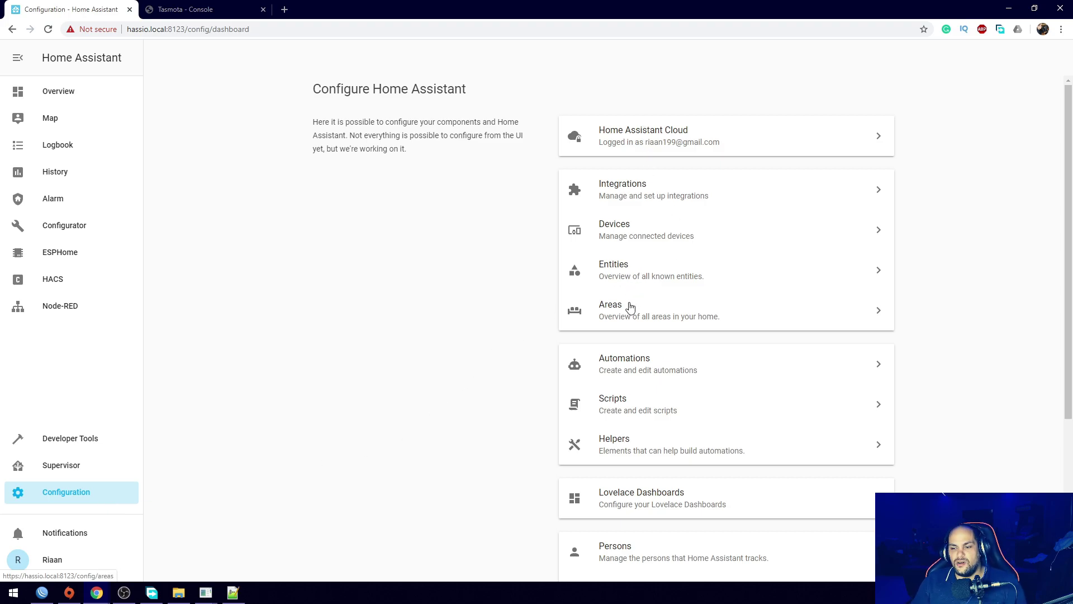
{"action": "left_click", "coordinate": [624, 370]}
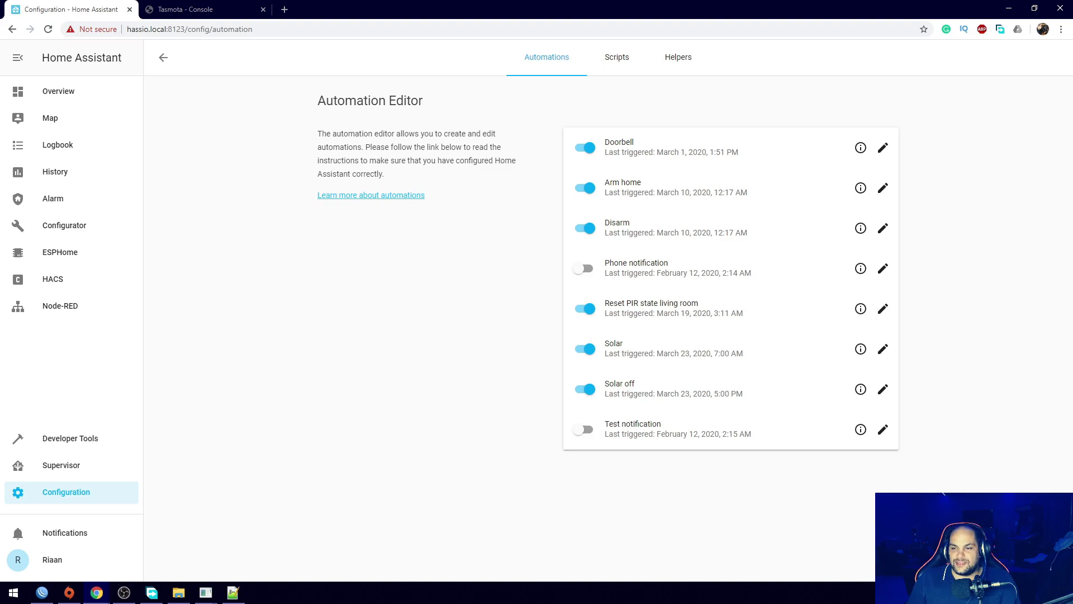
{"action": "left_click", "coordinate": [1049, 557]}
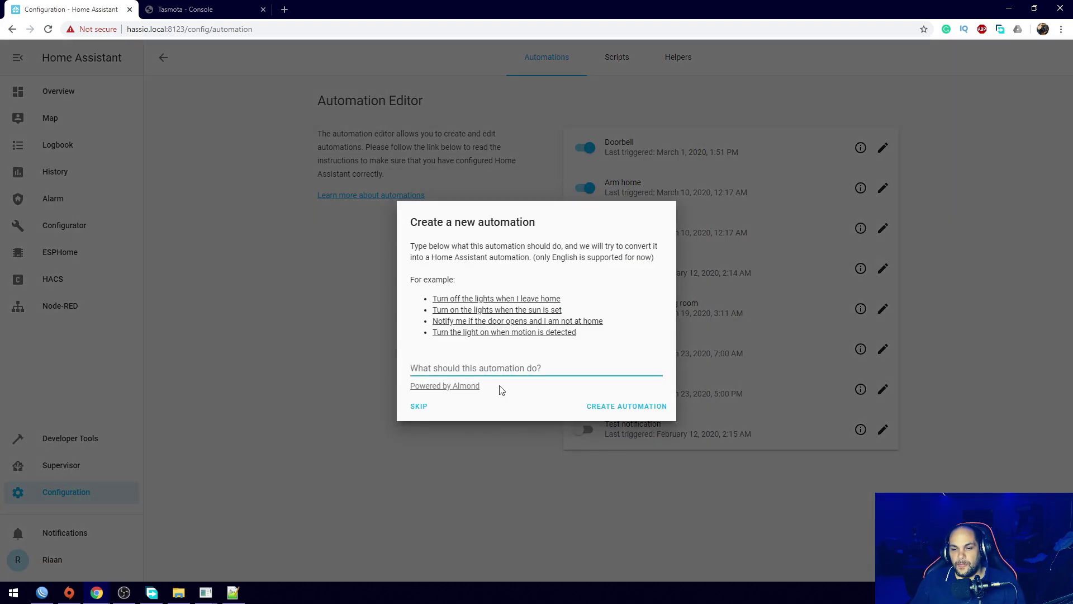
{"action": "left_click", "coordinate": [417, 407]}
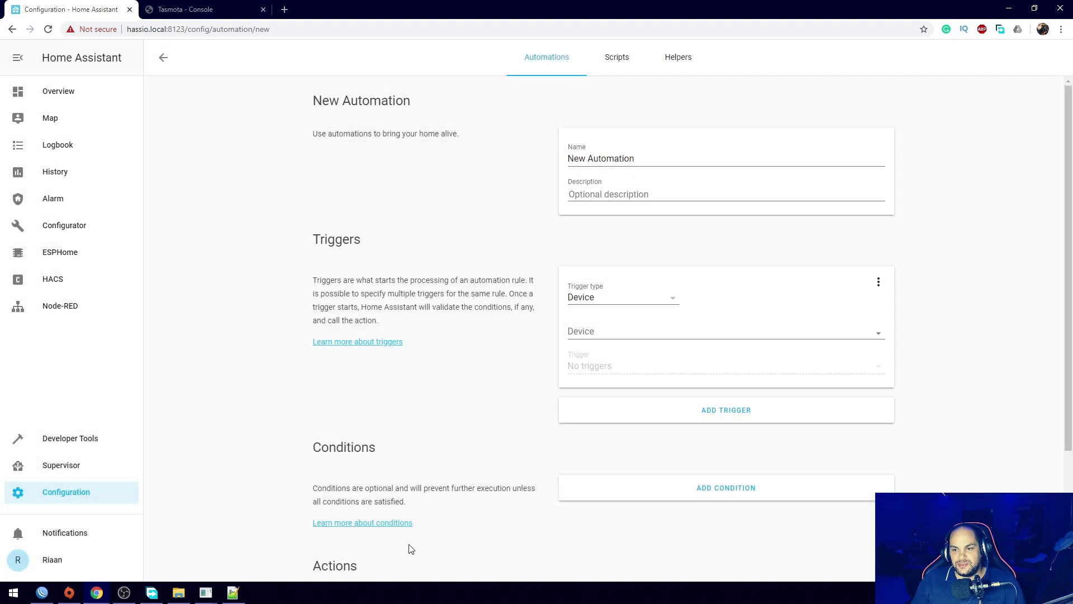
- Name the new automation "Arm home"
{"action": "left_click_drag", "start_coordinate": [658, 158], "coordinate": [384, 144]}
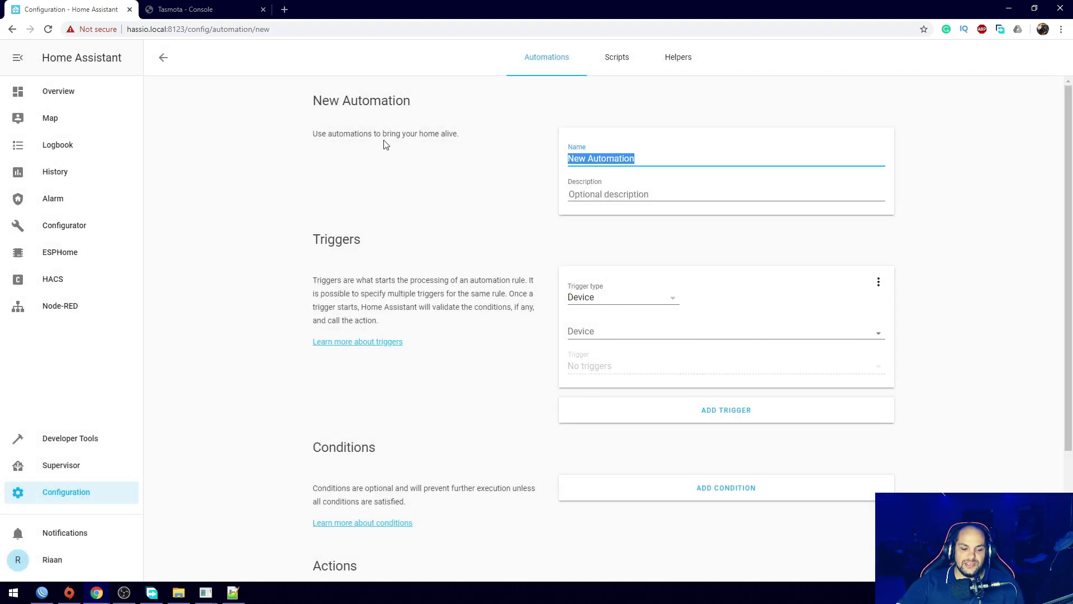
{"action": "type", "text": "A"}
{"action": "type", "text": "rm"}
{"action": "key", "text": "BackSpace"}
{"action": "type", "text": "m home"}
{"action": "left_click", "coordinate": [384, 144]}
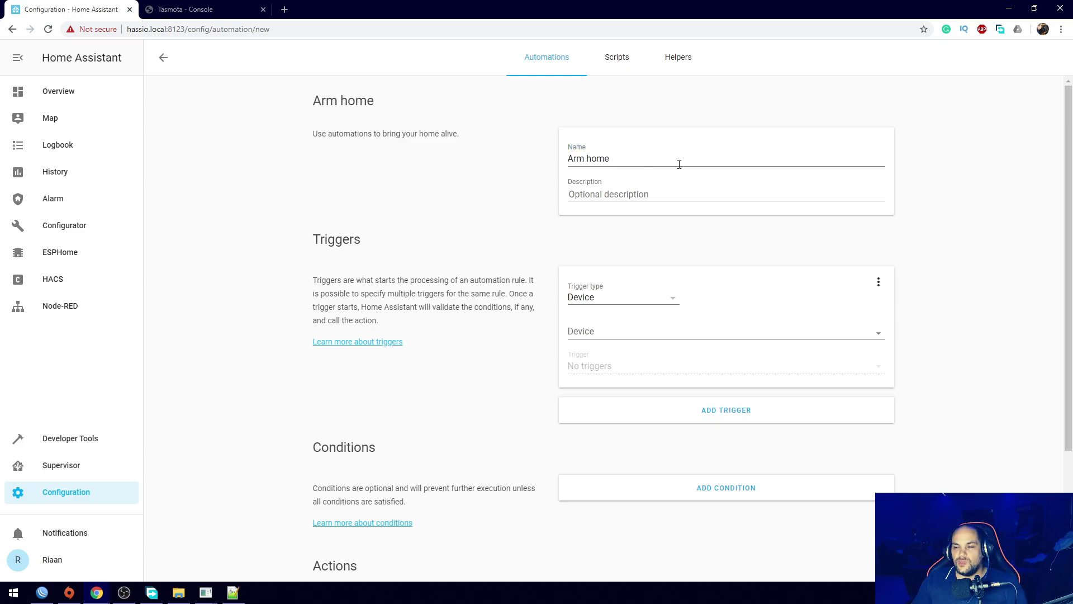
{"action": "left_click", "coordinate": [644, 162]}
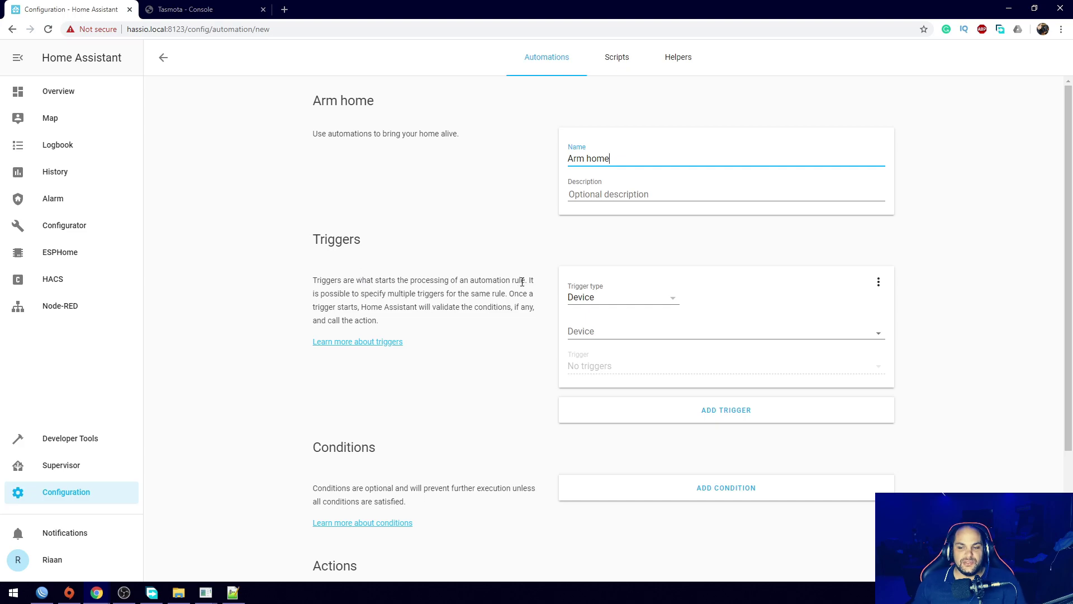
- Set the automation's trigger type to State and choose binary_sensor.button1 as its entity
{"action": "left_click", "coordinate": [672, 298]}
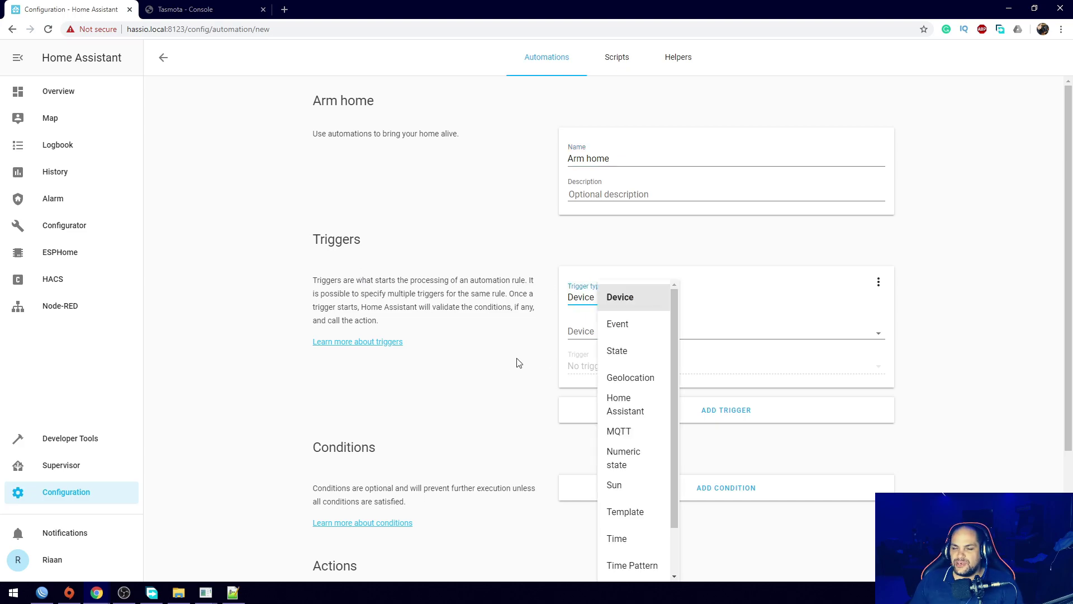
{"action": "left_click", "coordinate": [617, 351]}
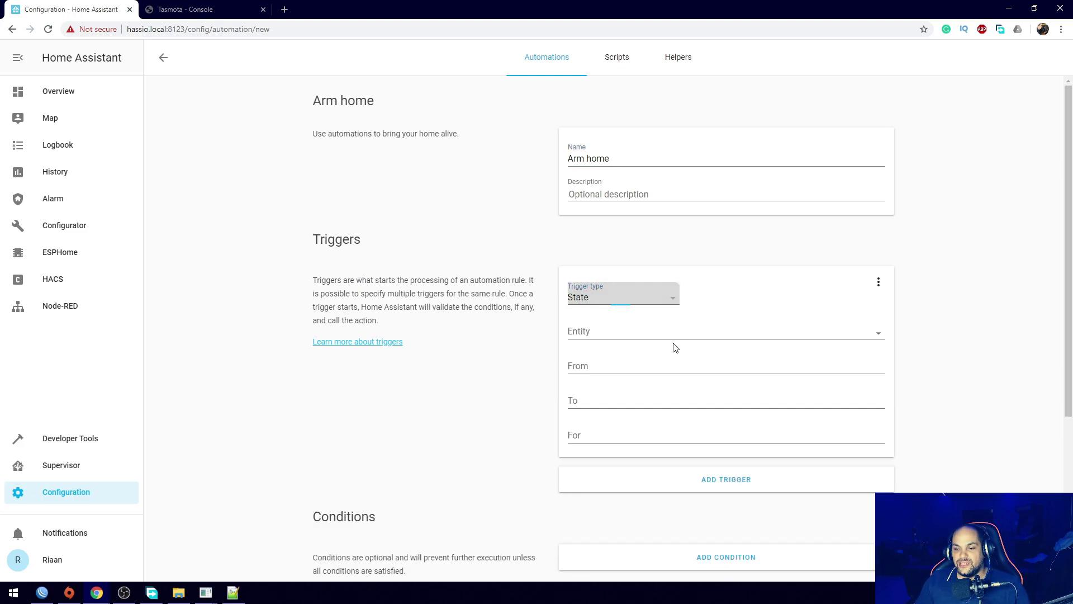
{"action": "left_click", "coordinate": [879, 336]}
{"action": "scroll", "coordinate": [693, 474], "scroll_direction": "down", "scroll_amount": 5}
{"action": "scroll", "coordinate": [688, 477], "scroll_direction": "down", "scroll_amount": 1}
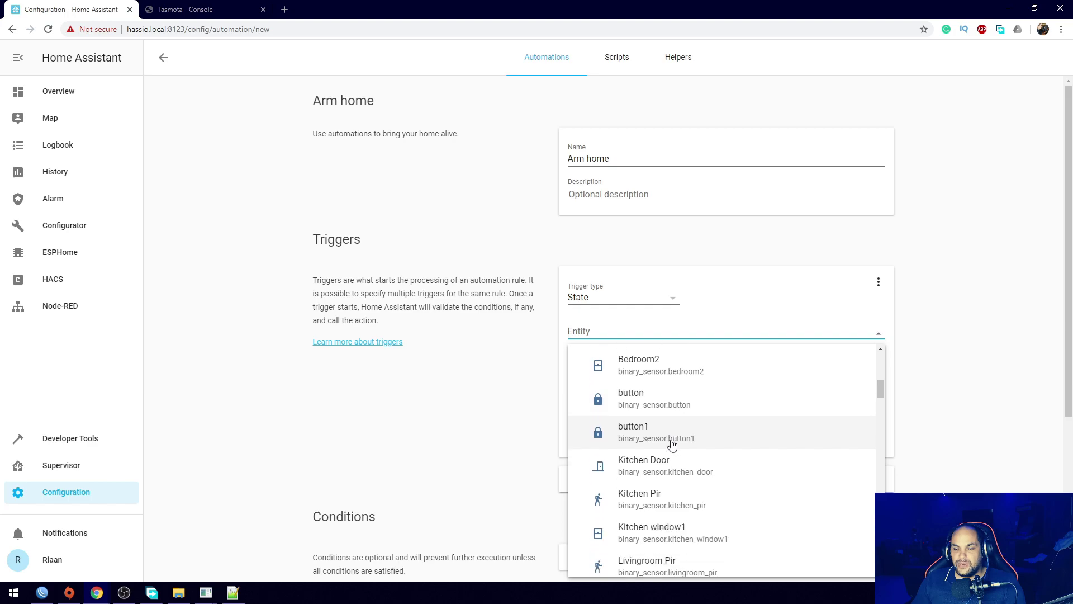
{"action": "left_click", "coordinate": [687, 438]}
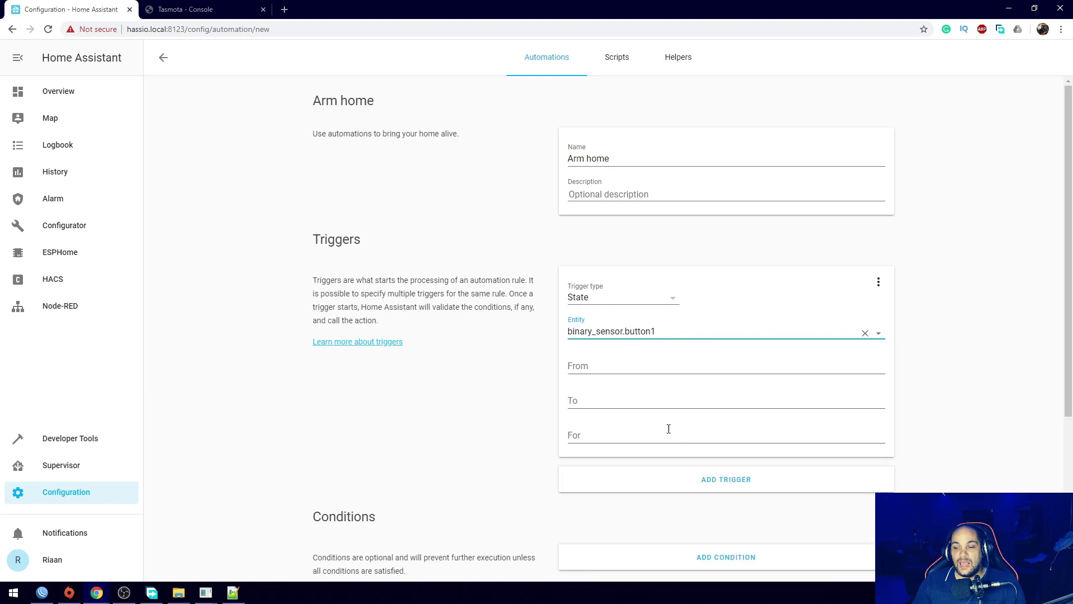
- Switch to Notepad++ to check the button1 block's payload_on and device_class lines, and return to the automation in the browser
{"action": "left_click", "coordinate": [596, 371]}
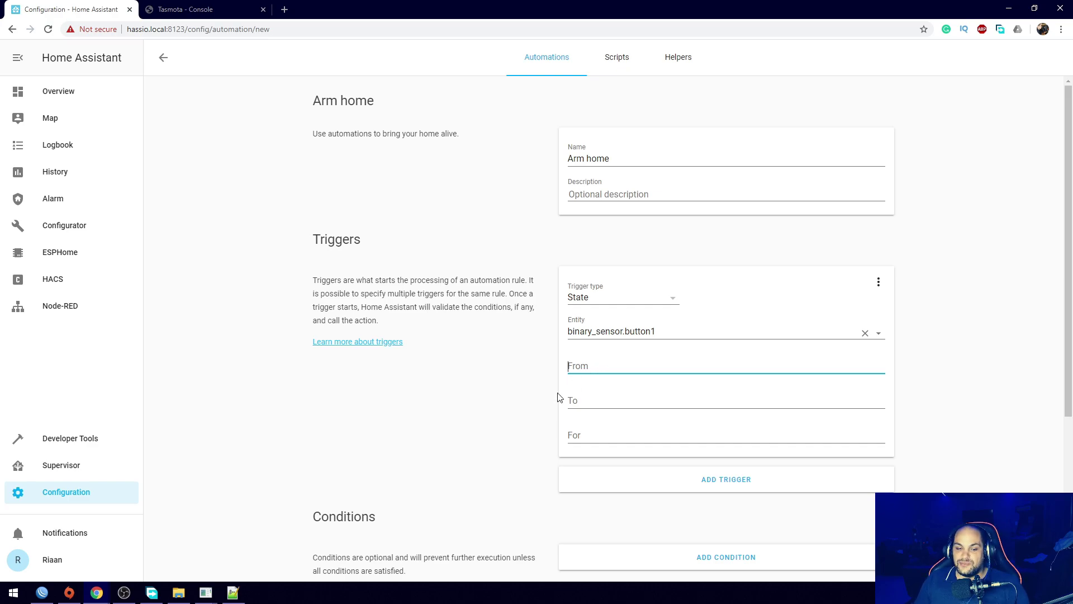
{"action": "left_click", "coordinate": [233, 592]}
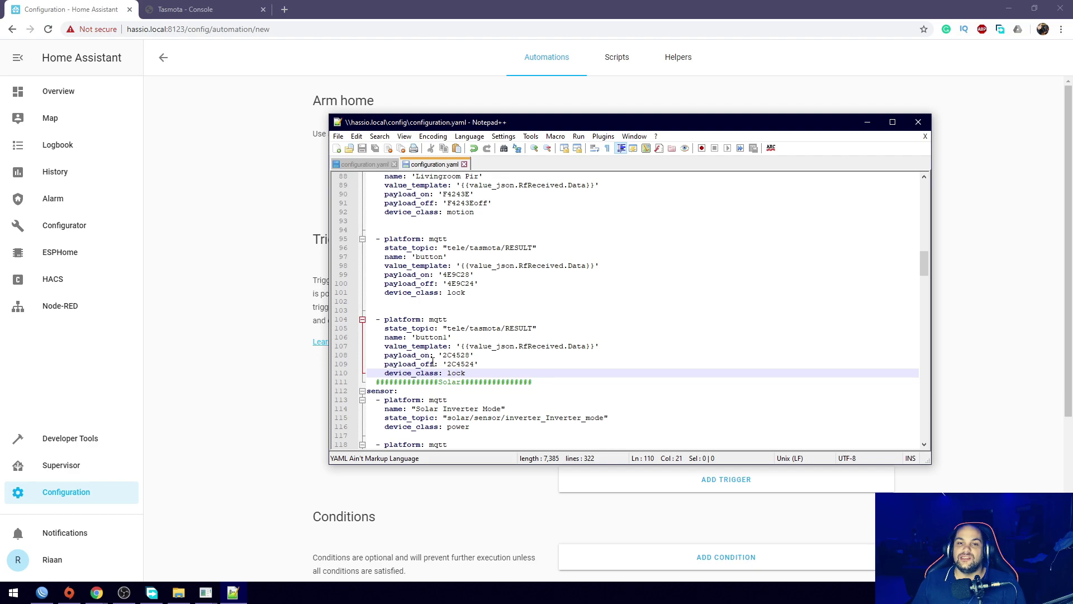
{"action": "double_click", "coordinate": [458, 372]}
{"action": "left_click", "coordinate": [453, 355]}
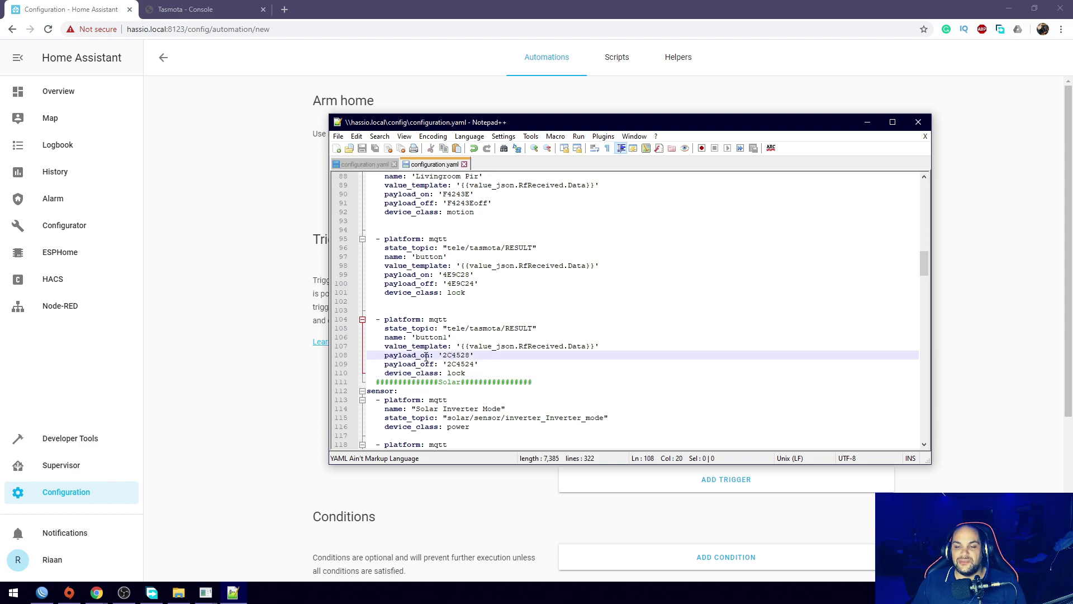
{"action": "left_click", "coordinate": [244, 386]}
- Set the button1 state trigger to fire on a change from "on" to "off"
{"action": "left_click", "coordinate": [591, 365]}
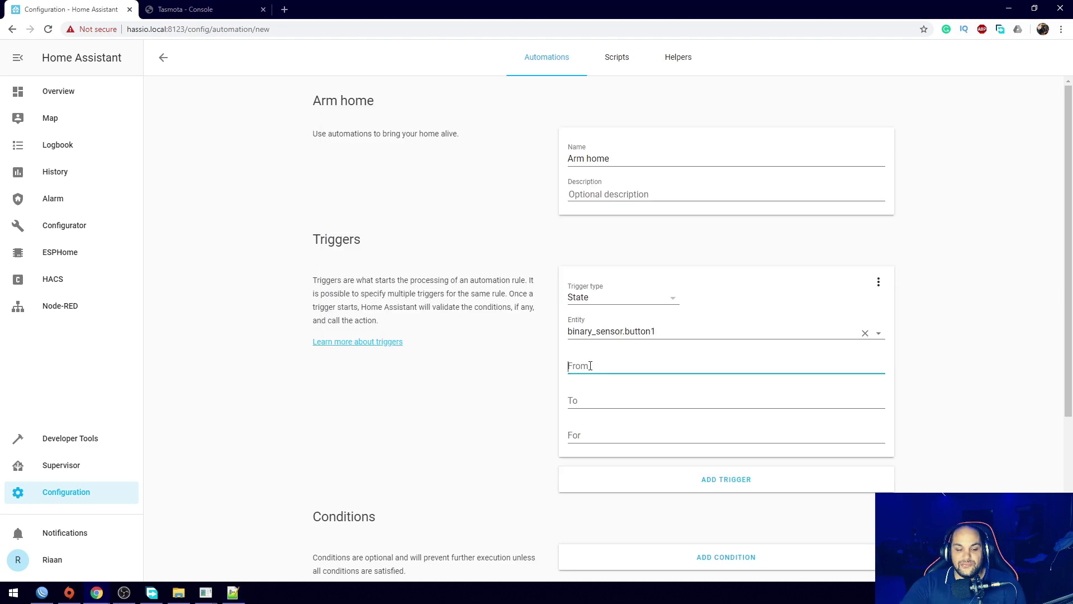
{"action": "type", "text": "onn"}
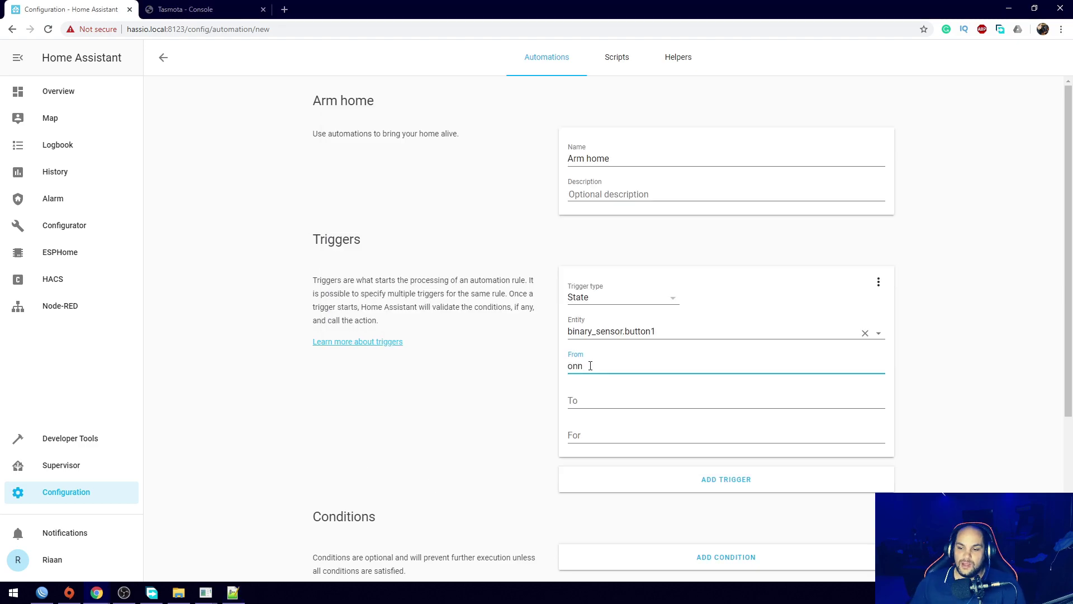
{"action": "key", "text": "BackSpace"}
{"action": "left_click", "coordinate": [588, 430]}
{"action": "left_click", "coordinate": [589, 401]}
{"action": "type", "text": "off"}
{"action": "left_click", "coordinate": [429, 431]}
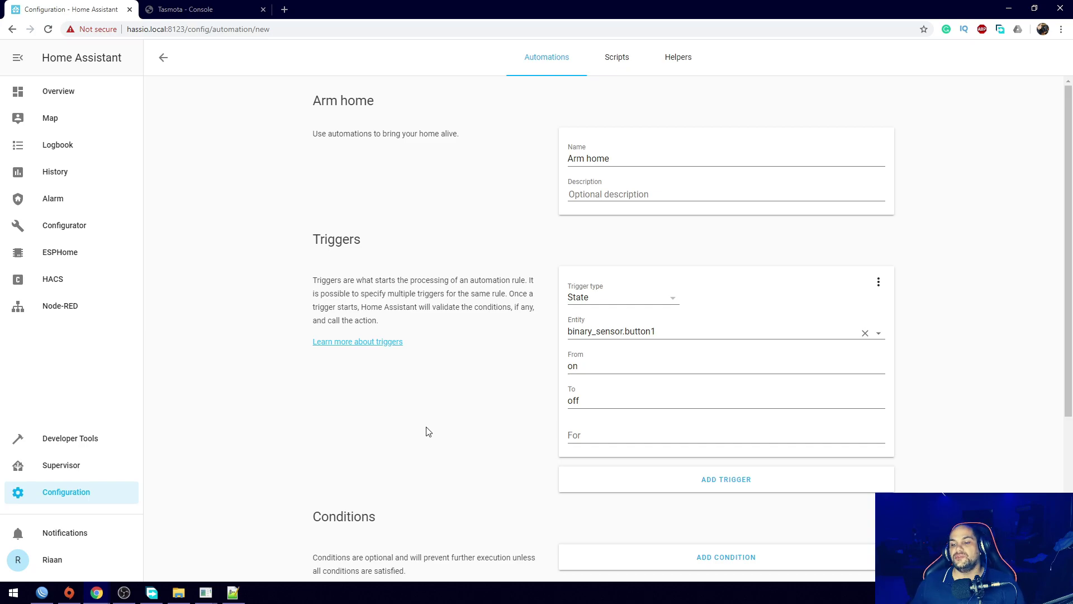
- Set the automation's action to call the service alarm_control_panel.alarm_arm_away on alarm_control_panel.house, leaving the service data empty
{"action": "scroll", "coordinate": [428, 431], "scroll_direction": "down", "scroll_amount": 4}
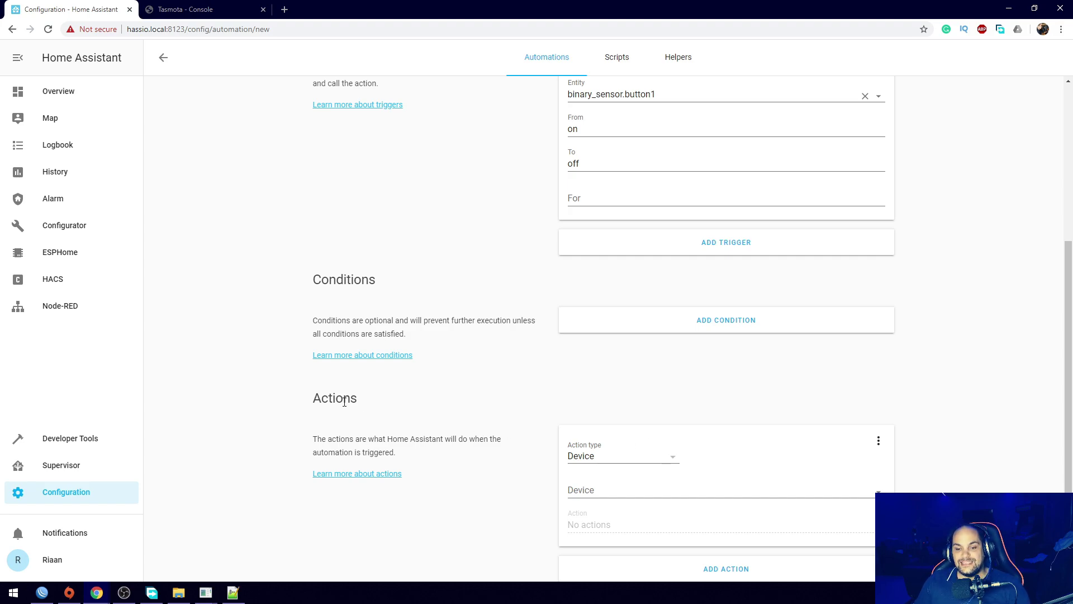
{"action": "left_click", "coordinate": [609, 456]}
{"action": "left_click", "coordinate": [635, 536]}
{"action": "left_click", "coordinate": [673, 462]}
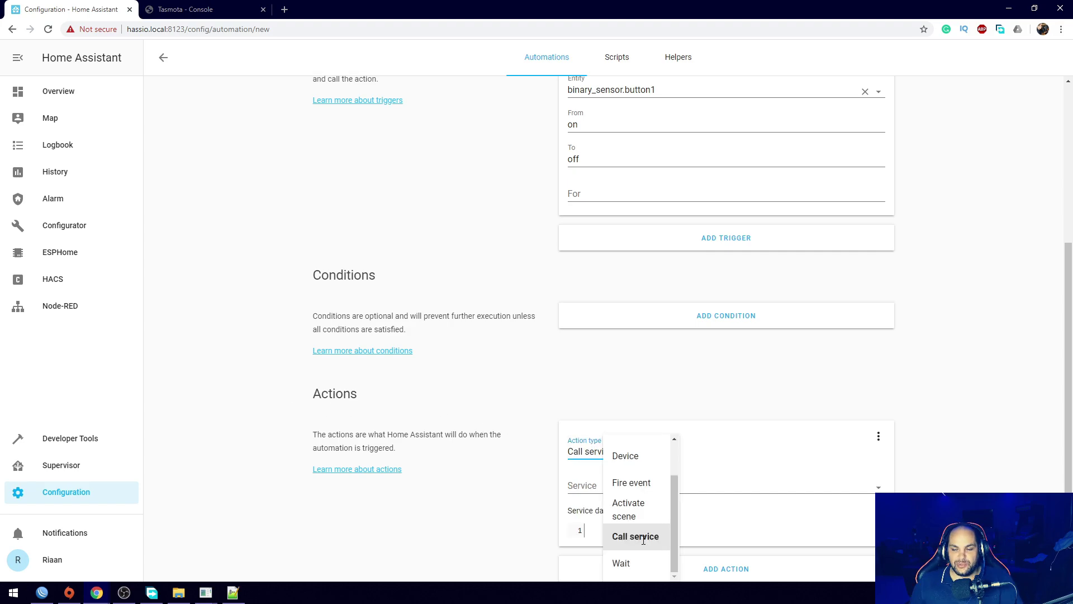
{"action": "left_click", "coordinate": [623, 537]}
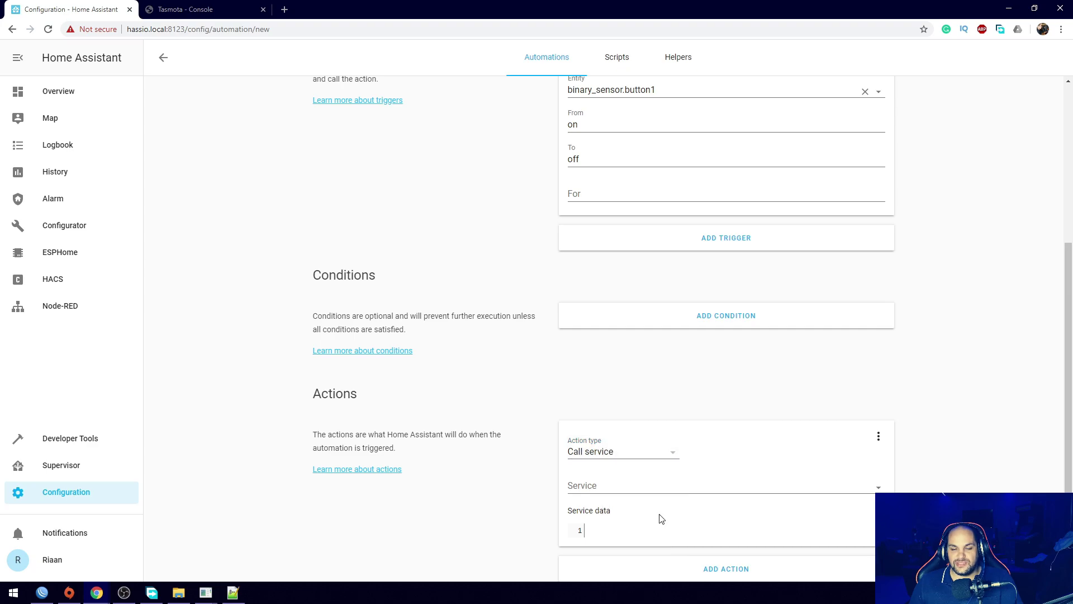
{"action": "left_click", "coordinate": [878, 488]}
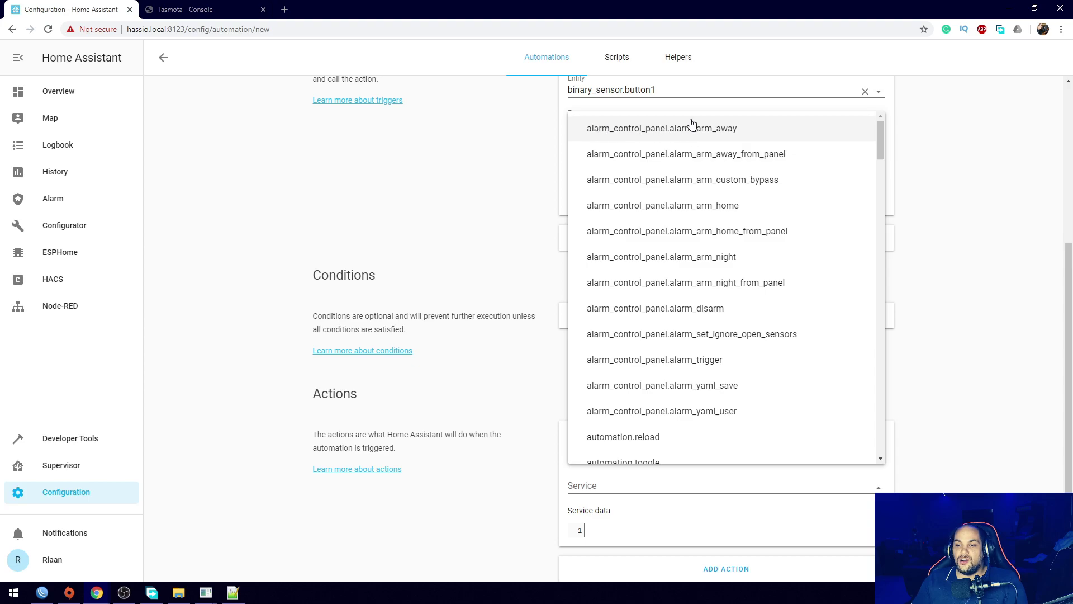
{"action": "left_click", "coordinate": [697, 135]}
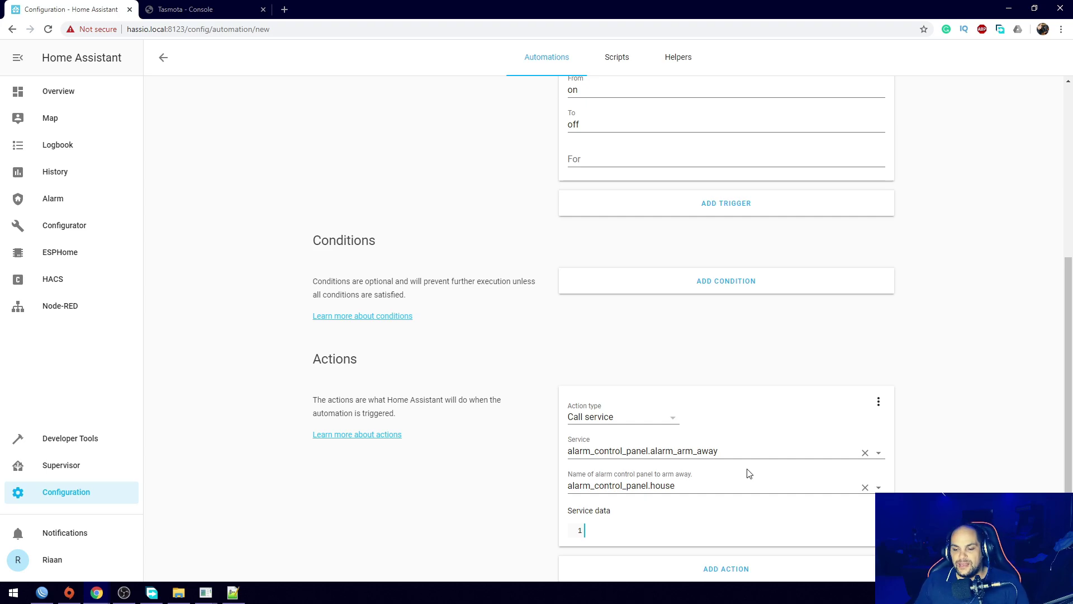
{"action": "left_click_drag", "start_coordinate": [564, 510], "coordinate": [678, 527]}
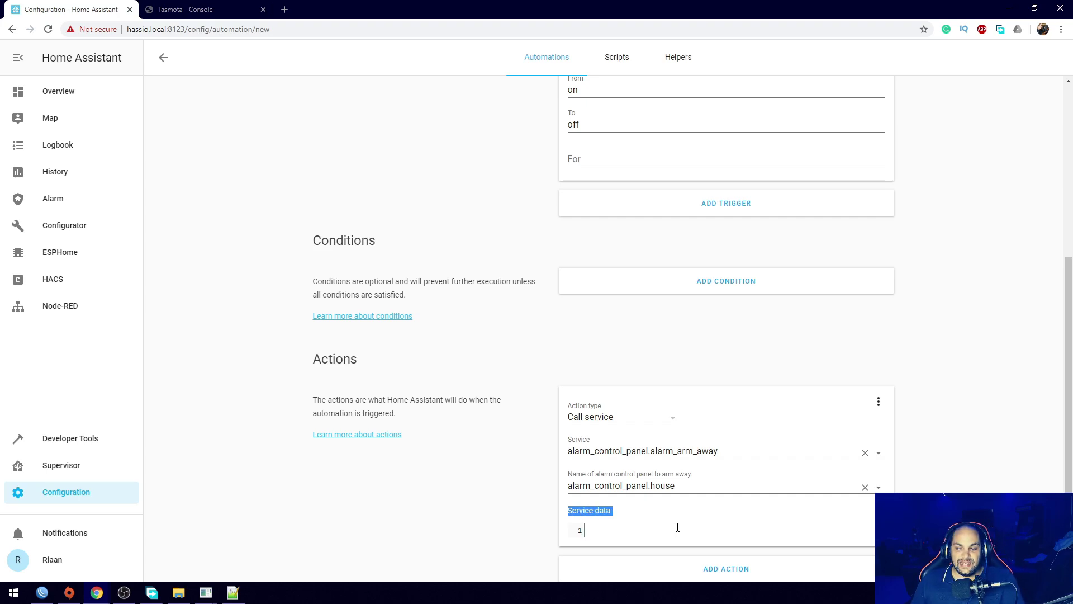
{"action": "left_click", "coordinate": [509, 485]}
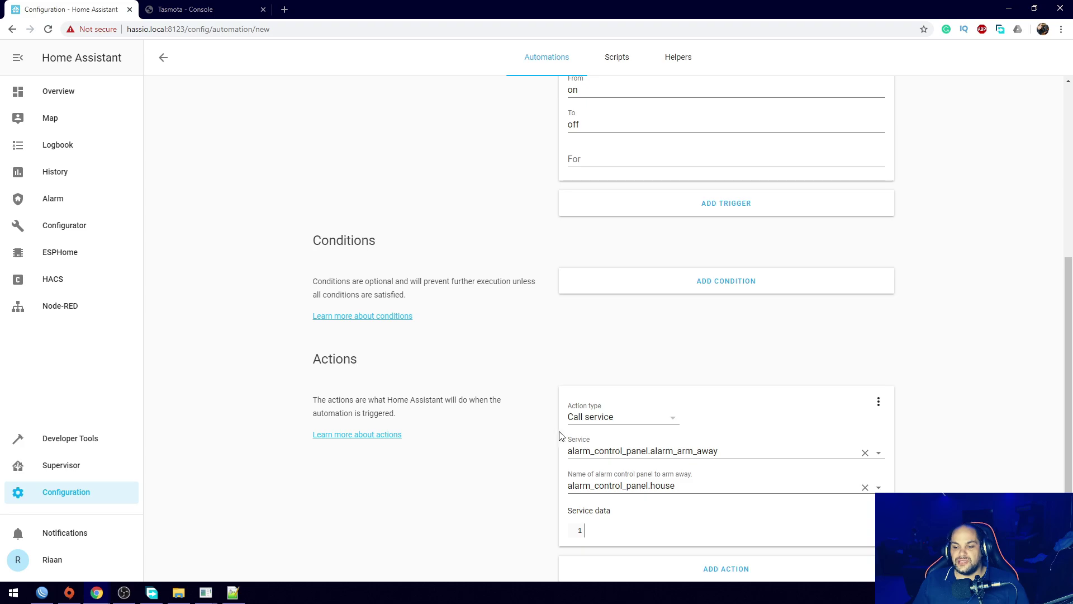
{"action": "scroll", "coordinate": [486, 410], "scroll_direction": "up", "scroll_amount": 5}
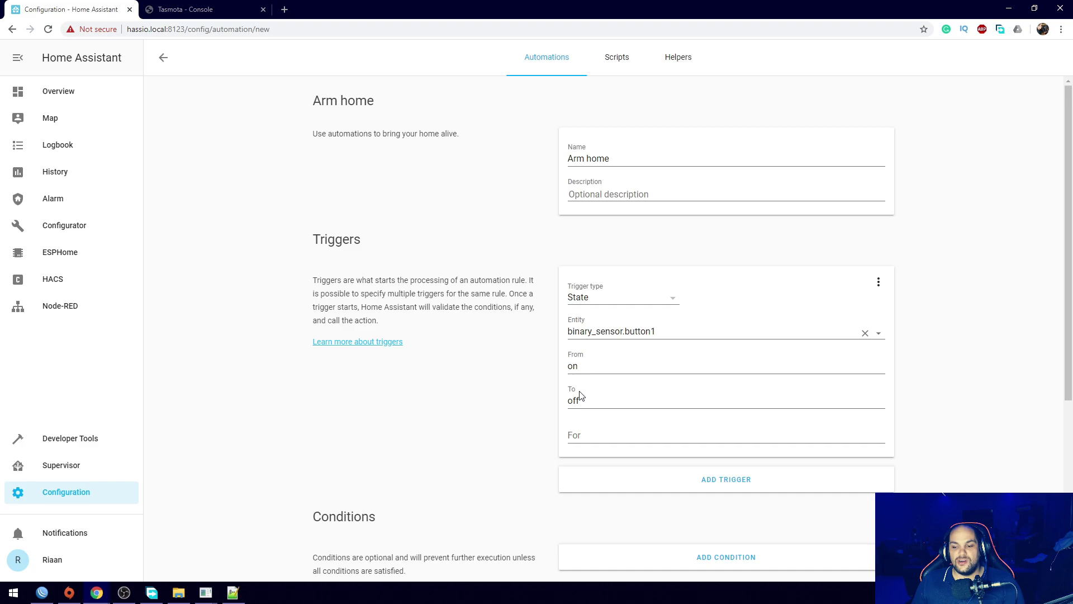
- Review the Arm home automation's trigger and action, save the automation and return to the automation list
{"action": "scroll", "coordinate": [608, 427], "scroll_direction": "down", "scroll_amount": 5}
{"action": "scroll", "coordinate": [609, 430], "scroll_direction": "up", "scroll_amount": 2}
{"action": "scroll", "coordinate": [609, 430], "scroll_direction": "up", "scroll_amount": 2}
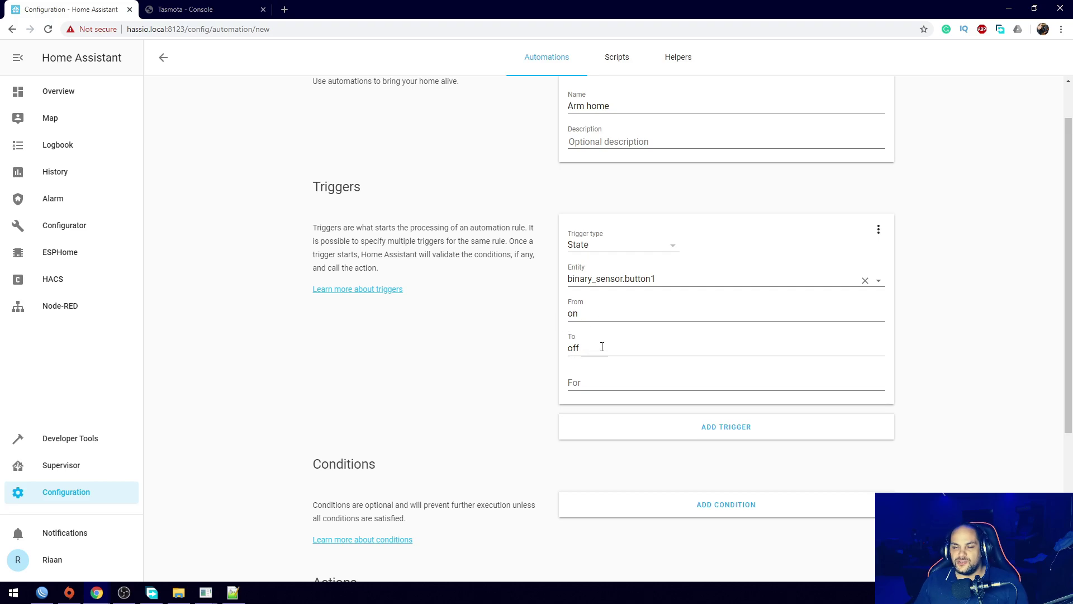
{"action": "scroll", "coordinate": [639, 419], "scroll_direction": "down", "scroll_amount": 4}
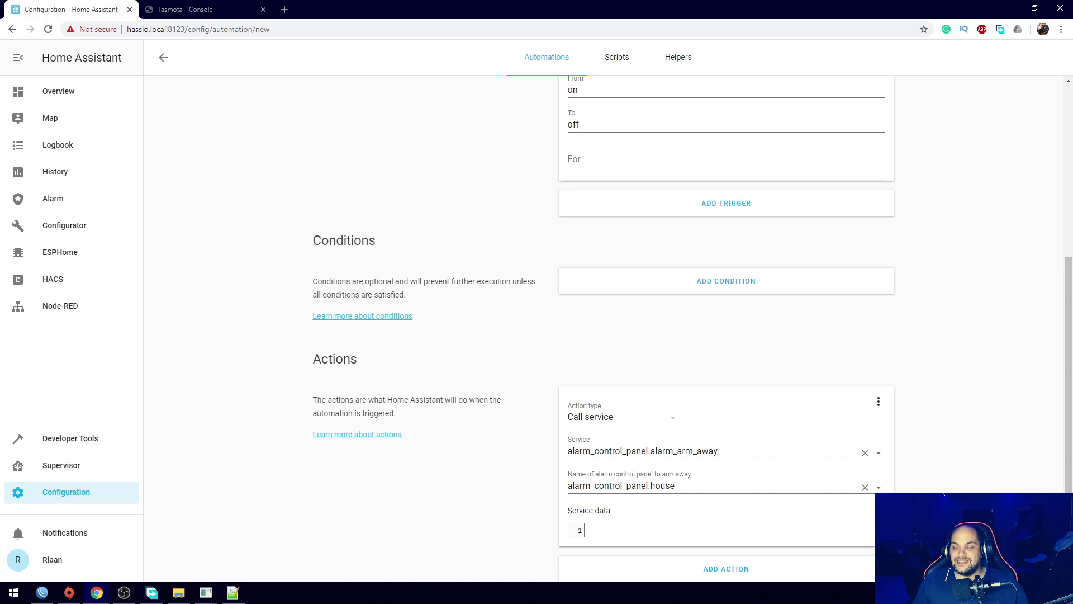
{"action": "left_click", "coordinate": [1038, 559]}
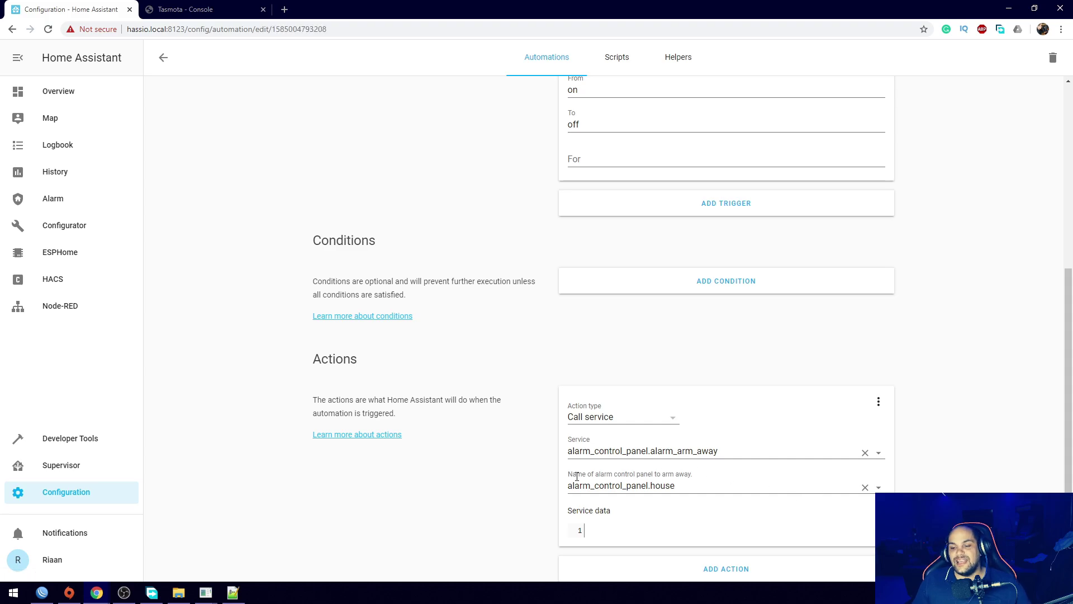
{"action": "scroll", "coordinate": [526, 474], "scroll_direction": "up", "scroll_amount": 5}
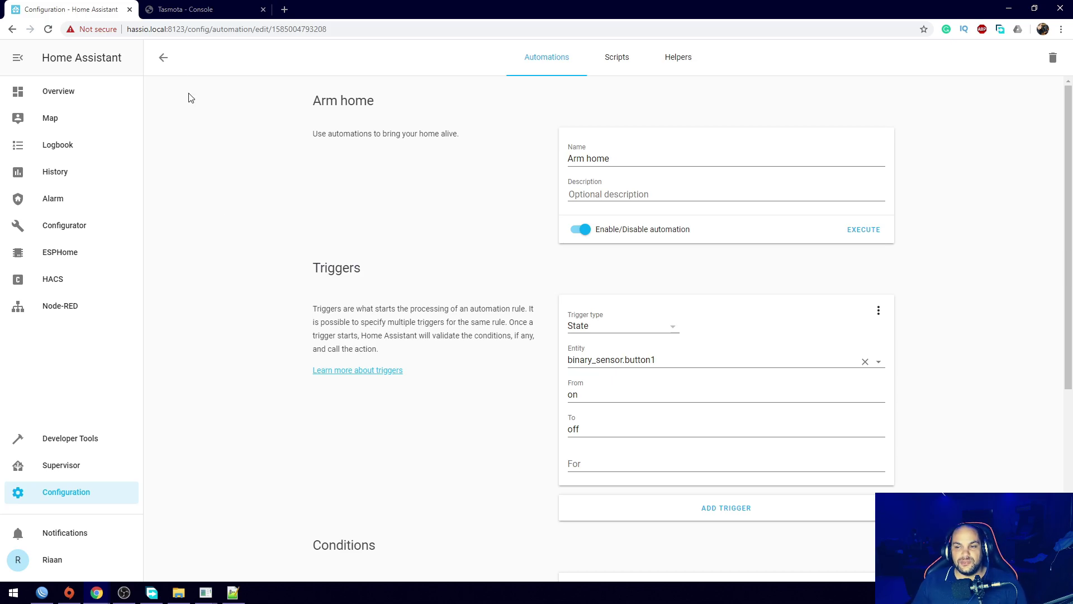
{"action": "left_click", "coordinate": [163, 57]}
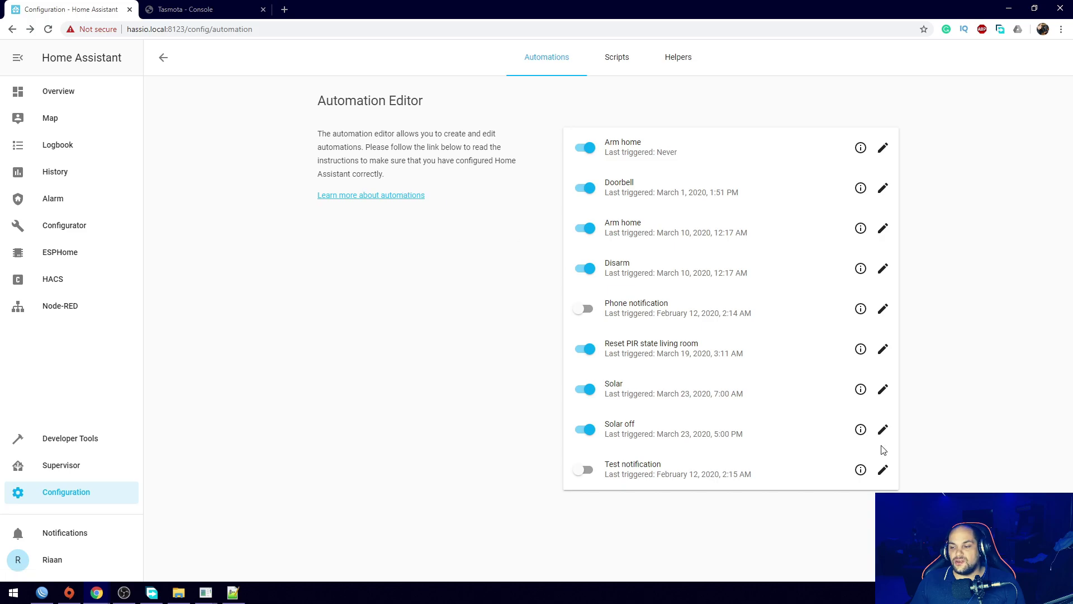
- Create a new blank automation and name it "disarm home"
{"action": "left_click", "coordinate": [1040, 554]}
{"action": "left_click", "coordinate": [416, 408]}
{"action": "left_click_drag", "start_coordinate": [725, 159], "coordinate": [342, 151]}
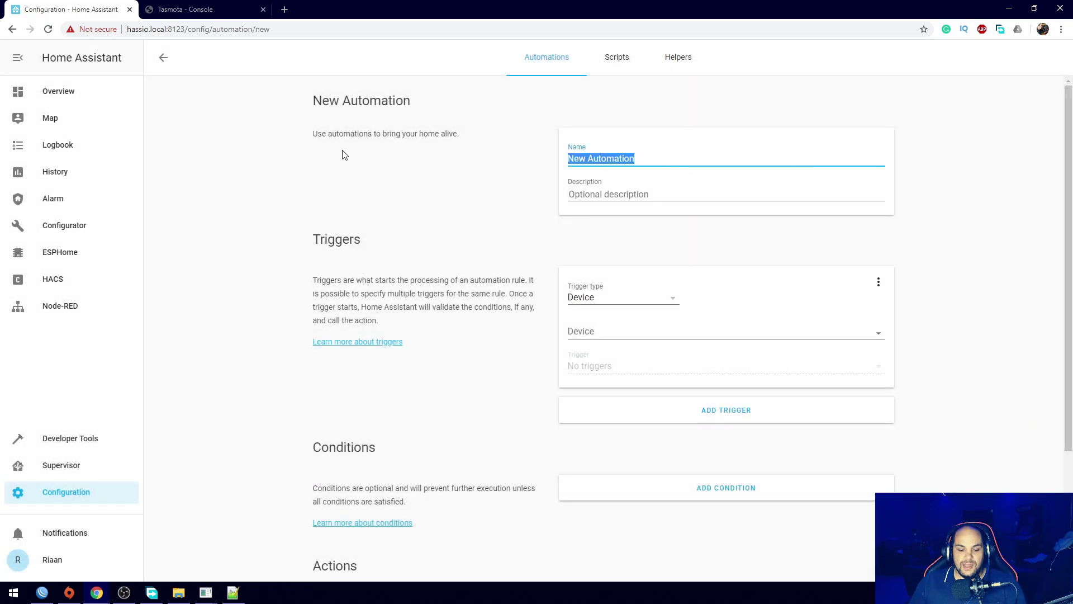
{"action": "type", "text": "disar"}
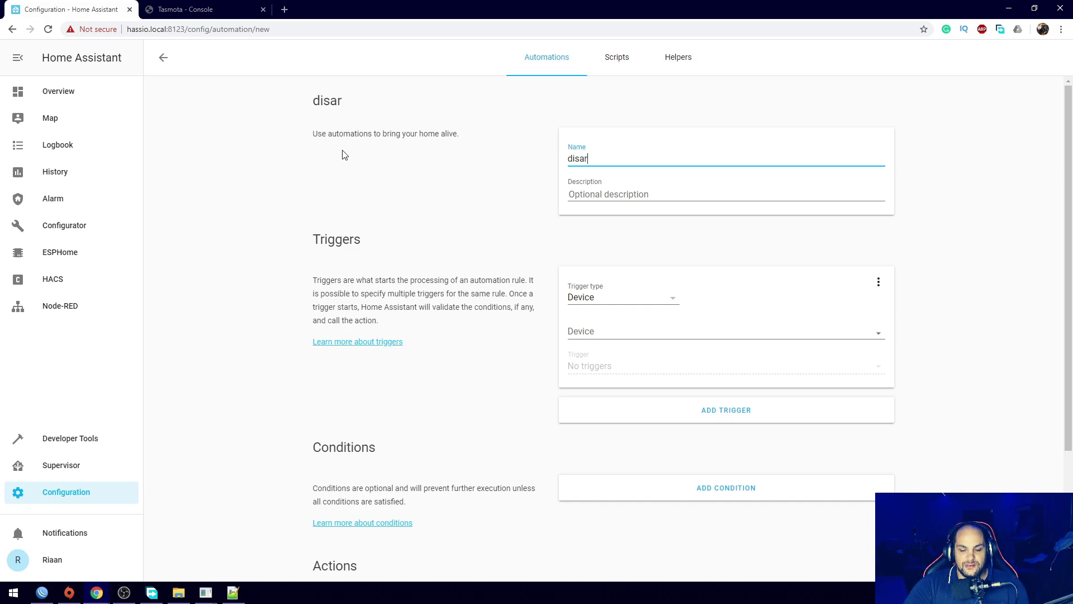
{"action": "type", "text": "m home"}
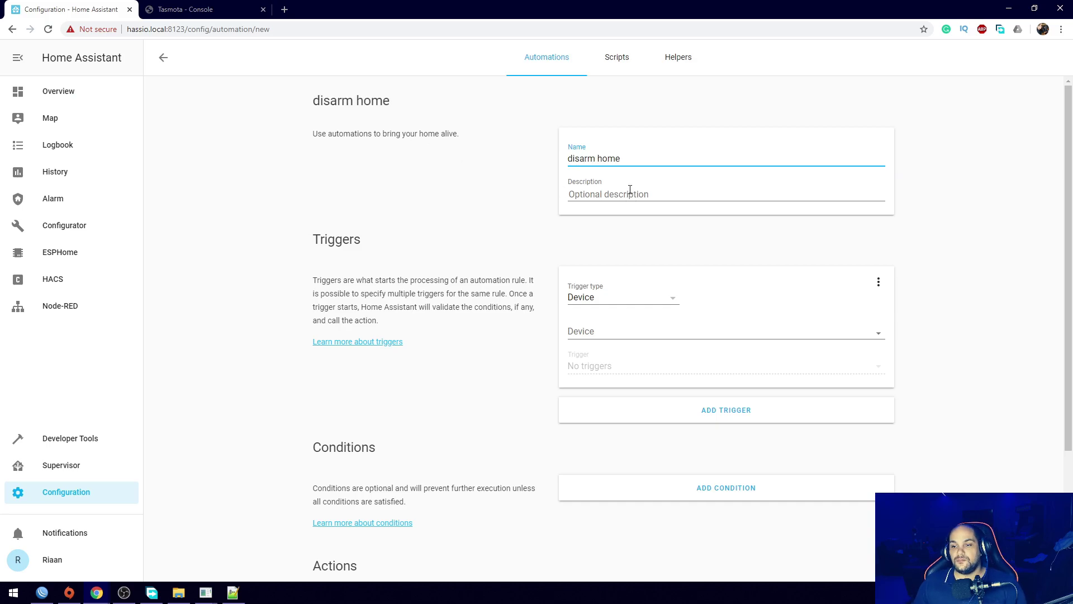
- Set the disarm home automation's trigger type to State and choose binary_sensor.button1 as its entity
{"action": "left_click", "coordinate": [672, 302]}
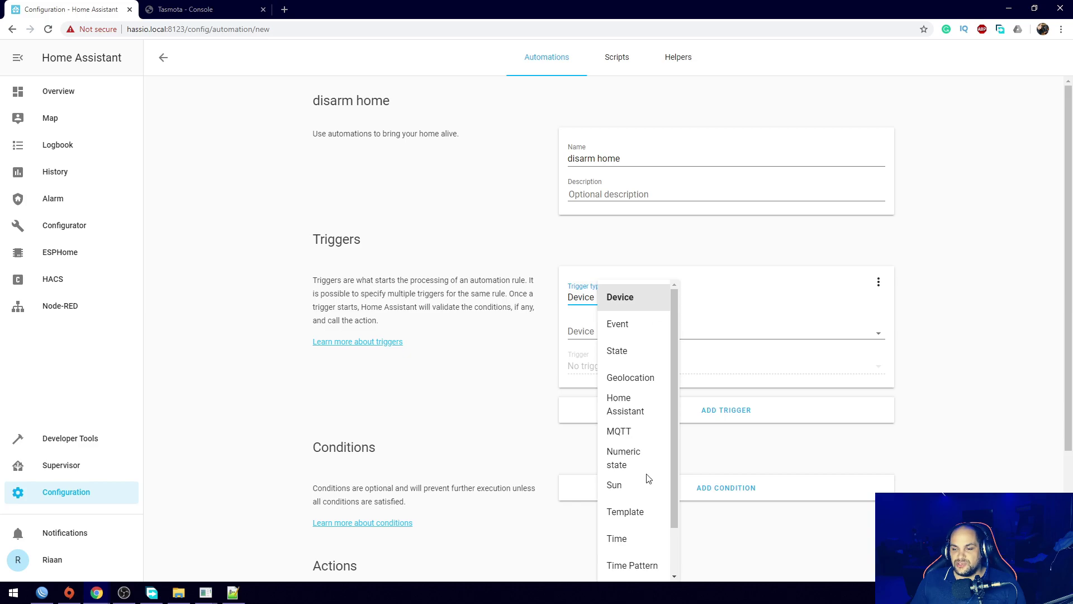
{"action": "left_click", "coordinate": [615, 350]}
{"action": "left_click", "coordinate": [761, 335]}
{"action": "scroll", "coordinate": [694, 526], "scroll_direction": "down", "scroll_amount": 2}
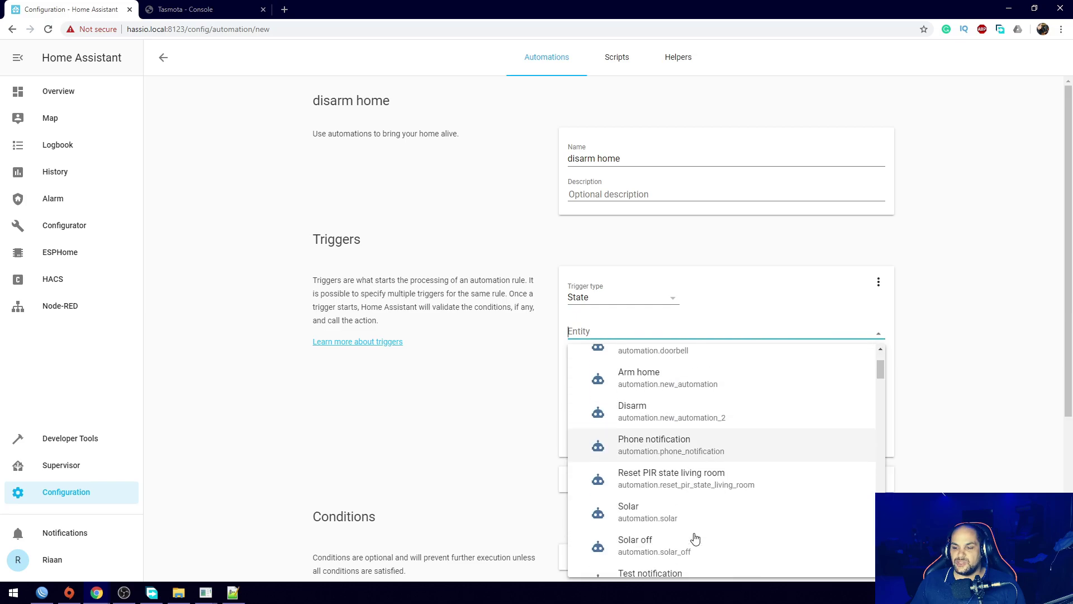
{"action": "scroll", "coordinate": [649, 472], "scroll_direction": "down", "scroll_amount": 5}
{"action": "scroll", "coordinate": [648, 469], "scroll_direction": "up", "scroll_amount": 2}
{"action": "scroll", "coordinate": [649, 472], "scroll_direction": "down", "scroll_amount": 2}
{"action": "left_click", "coordinate": [648, 413]}
- Set the disarm home automation's button1 trigger to fire on a change from "off" to "on"
{"action": "left_click", "coordinate": [600, 364]}
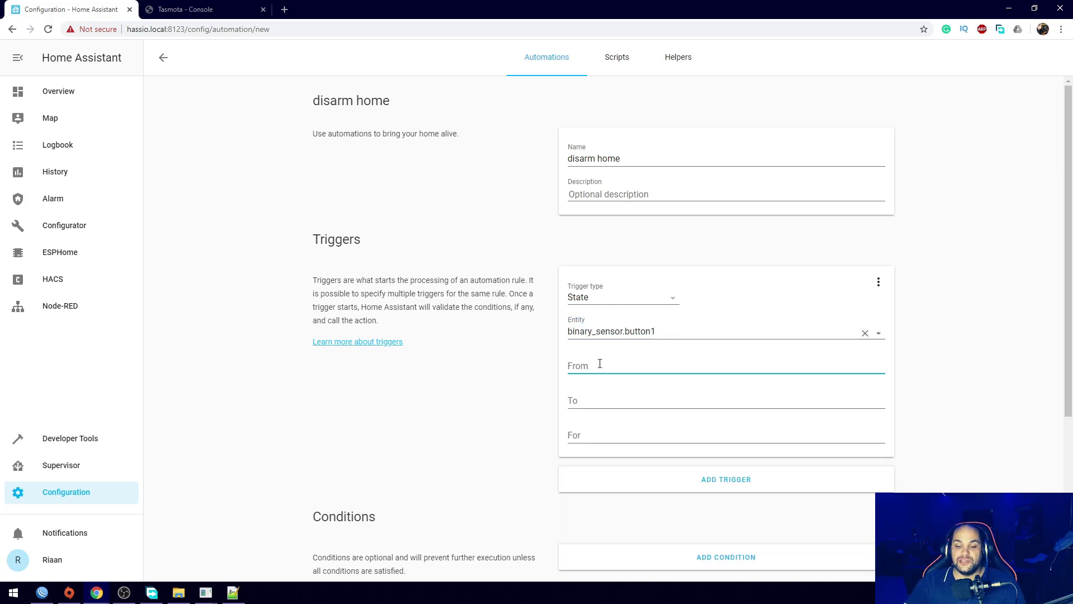
{"action": "type", "text": "off"}
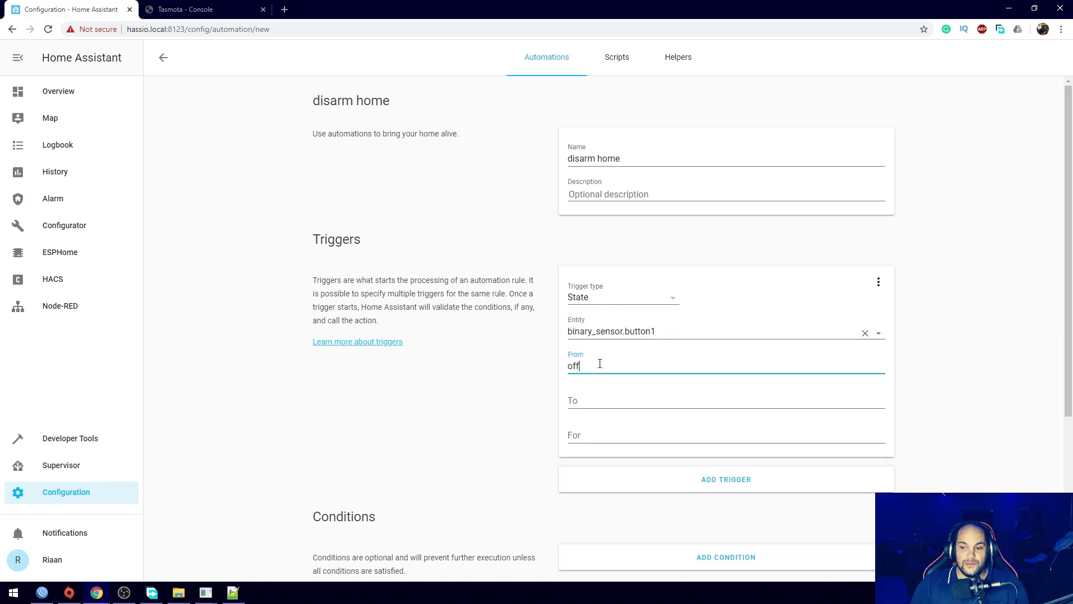
{"action": "left_click", "coordinate": [593, 412]}
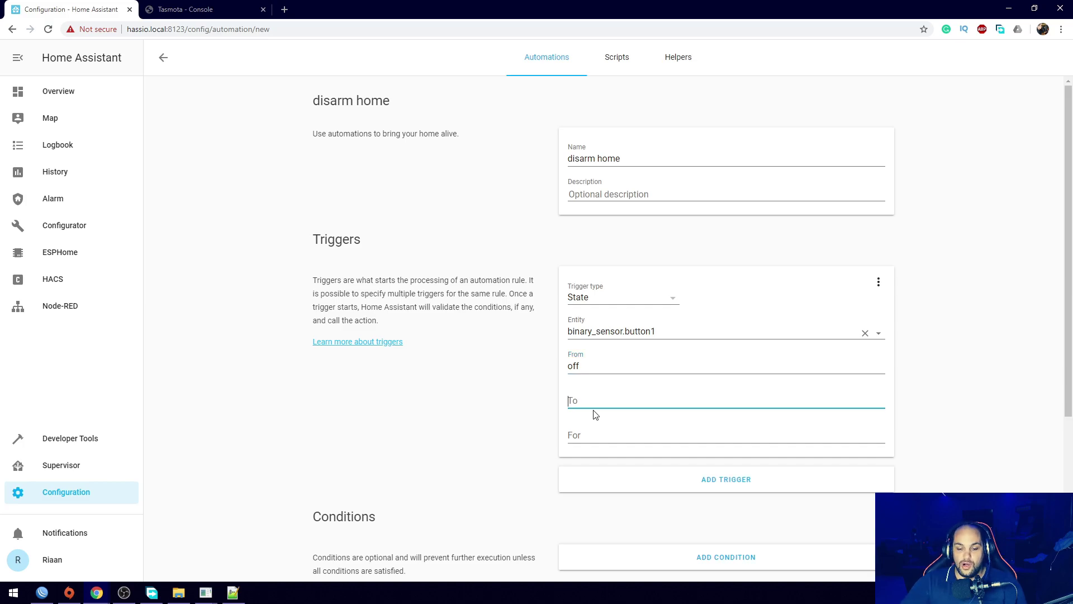
{"action": "type", "text": "on"}
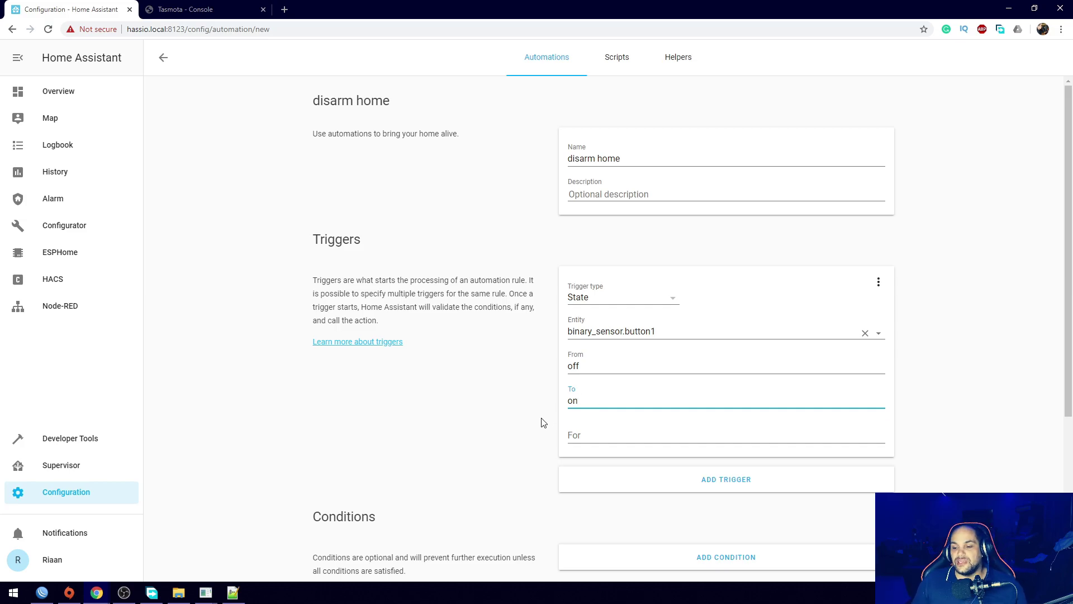
- Set the disarm home automation's action to call the service alarm_control_panel.alarm_disarm on alarm_control_panel.house
{"action": "scroll", "coordinate": [541, 422], "scroll_direction": "down", "scroll_amount": 4}
{"action": "scroll", "coordinate": [530, 419], "scroll_direction": "up", "scroll_amount": 3}
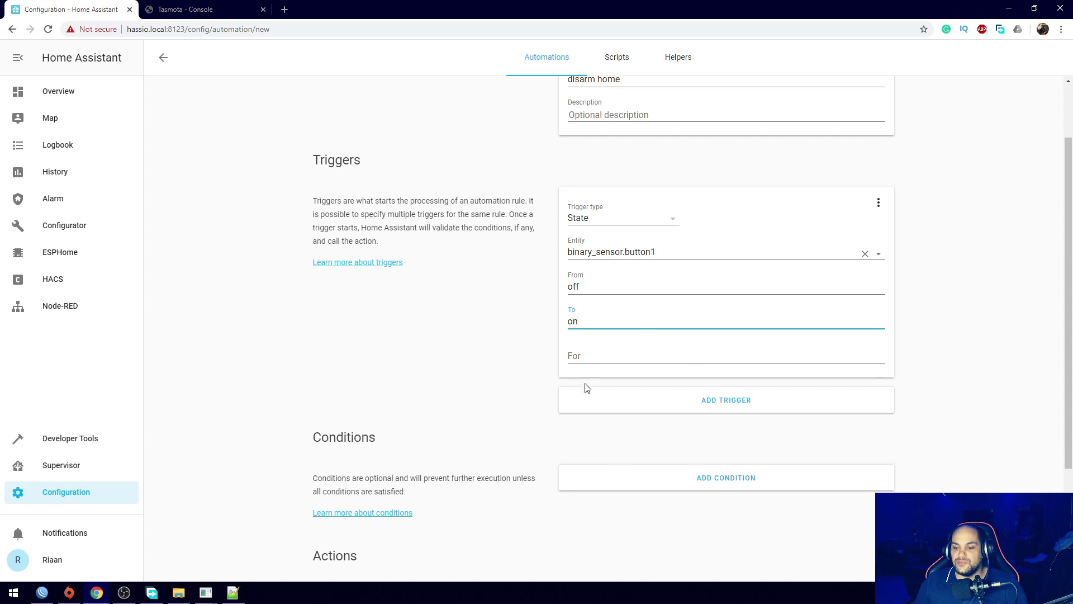
{"action": "scroll", "coordinate": [587, 384], "scroll_direction": "down", "scroll_amount": 3}
{"action": "left_click", "coordinate": [669, 460]}
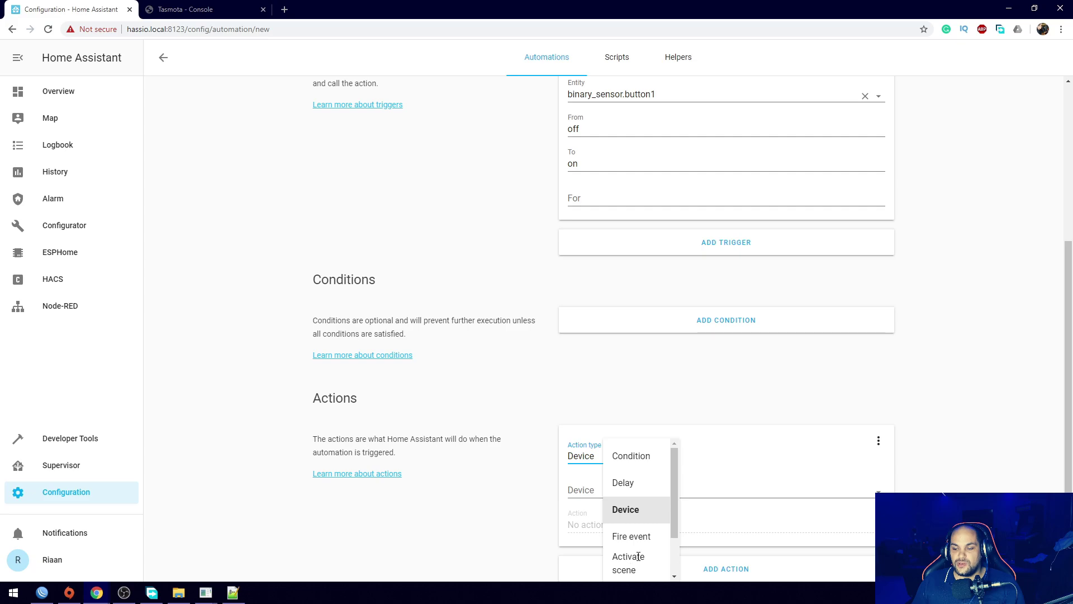
{"action": "scroll", "coordinate": [632, 538], "scroll_direction": "down", "scroll_amount": 1}
{"action": "left_click", "coordinate": [633, 538]}
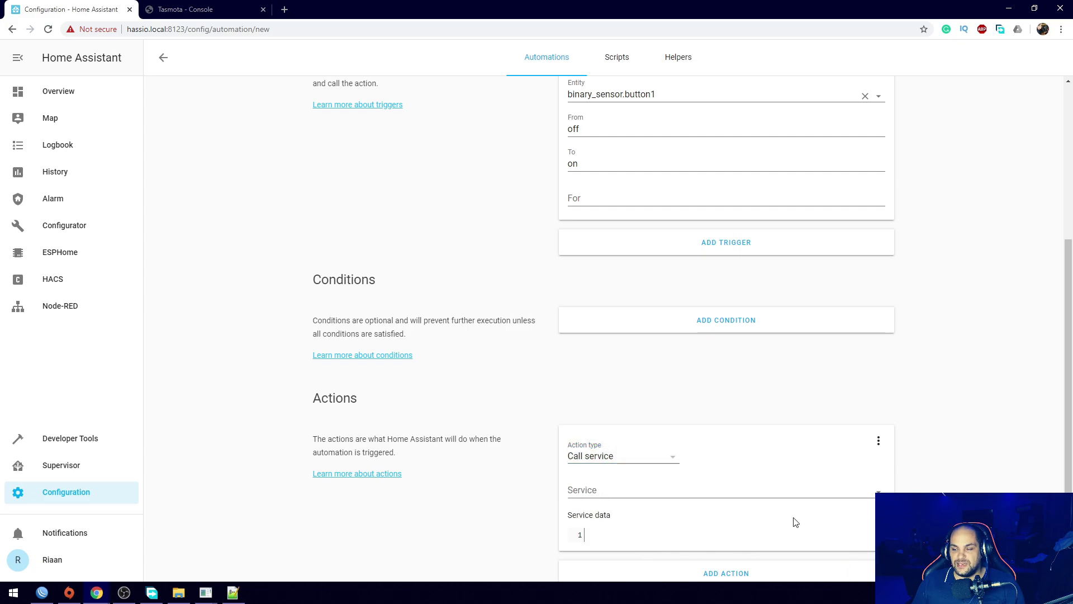
{"action": "left_click", "coordinate": [879, 491]}
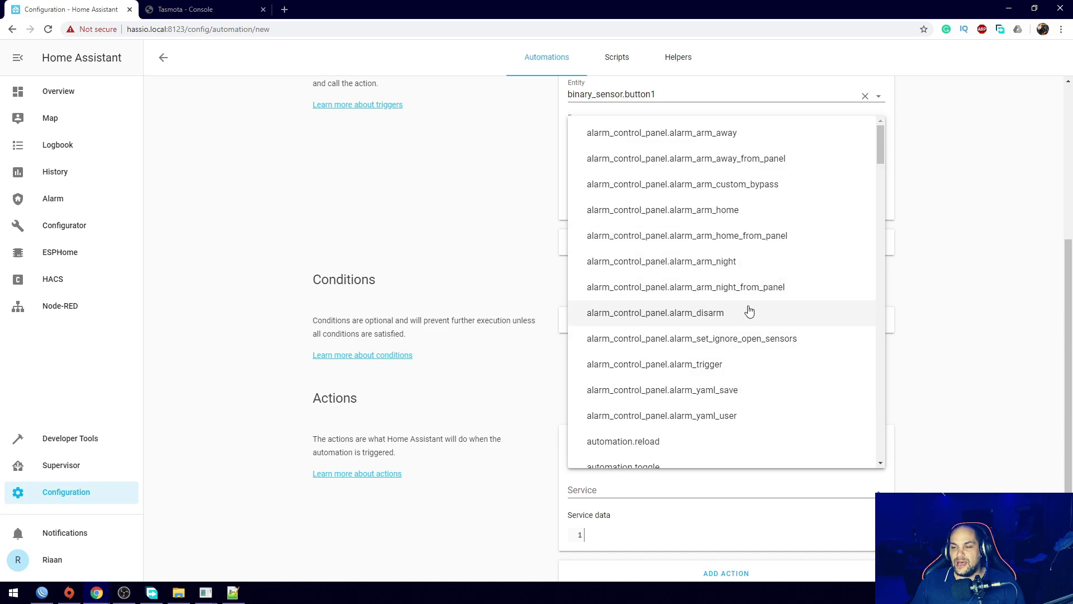
{"action": "left_click", "coordinate": [655, 312]}
{"action": "scroll", "coordinate": [694, 422], "scroll_direction": "down", "scroll_amount": 1}
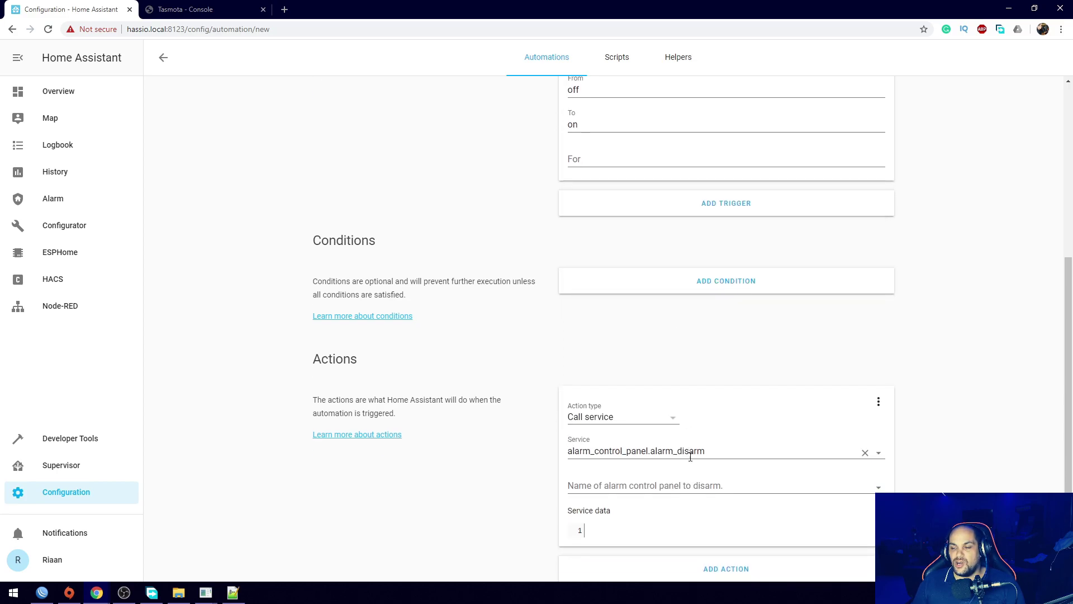
{"action": "left_click", "coordinate": [862, 503]}
{"action": "left_click", "coordinate": [638, 444]}
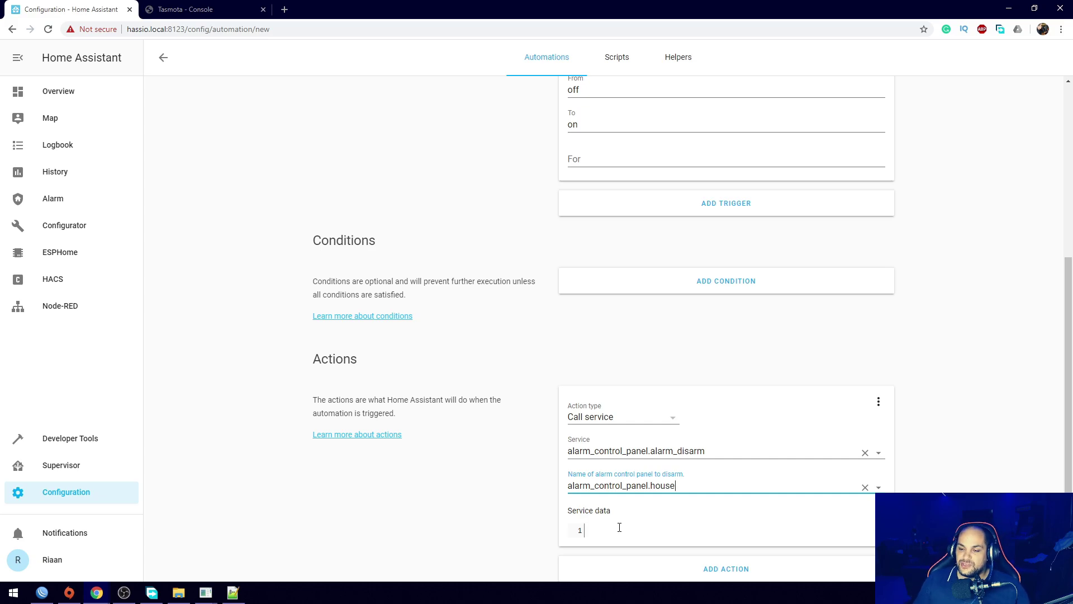
- Paste the code entry with the alarm PIN into the disarm action's service data and save the automation
{"action": "right_click", "coordinate": [609, 529]}
{"action": "left_click", "coordinate": [655, 438]}
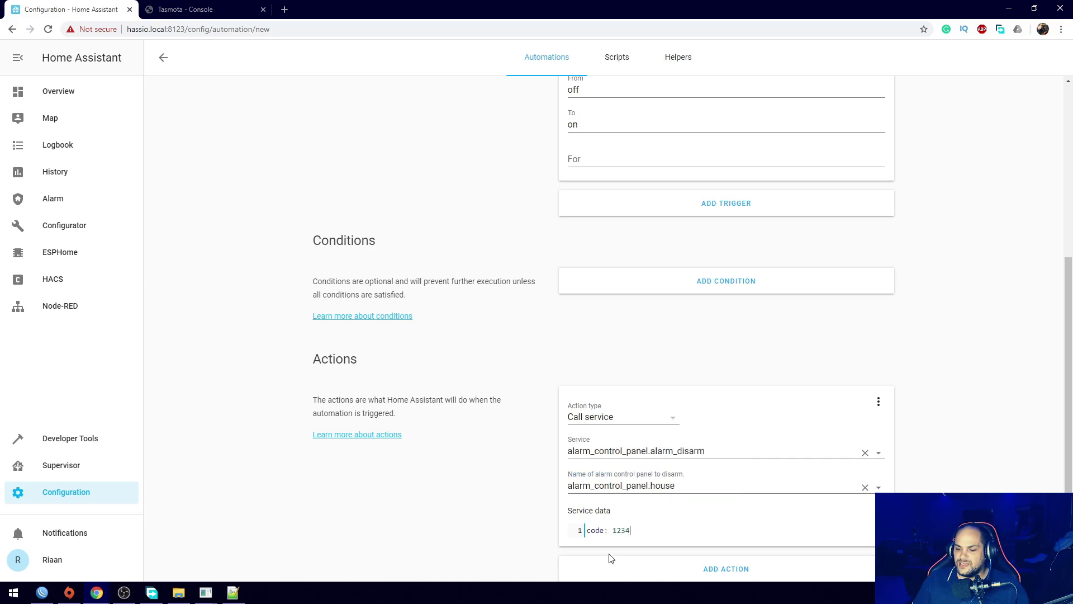
{"action": "double_click", "coordinate": [593, 530]}
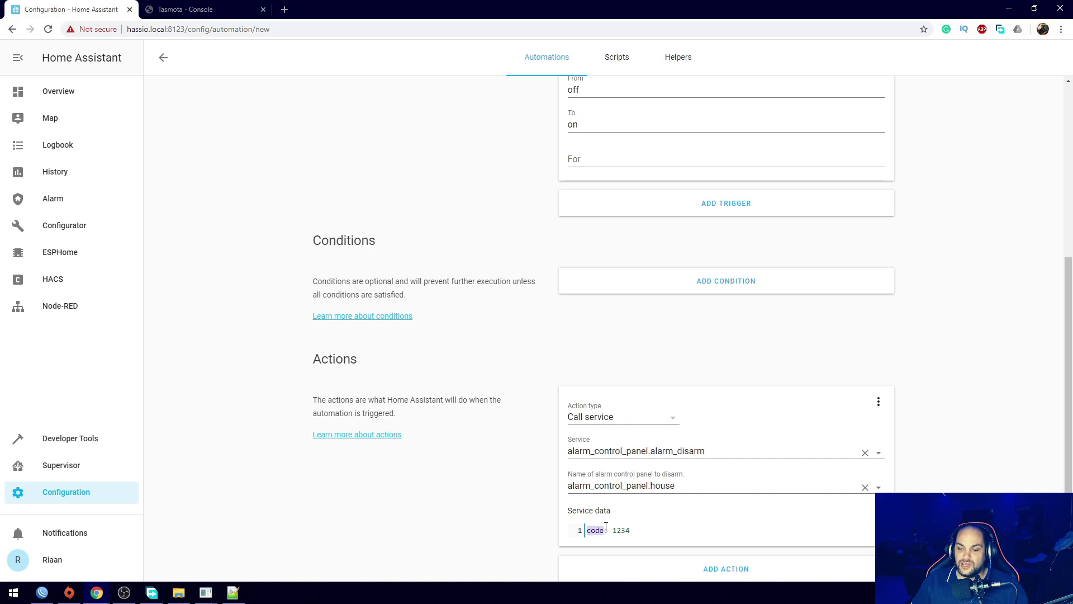
{"action": "left_click_drag", "start_coordinate": [613, 530], "coordinate": [640, 531]}
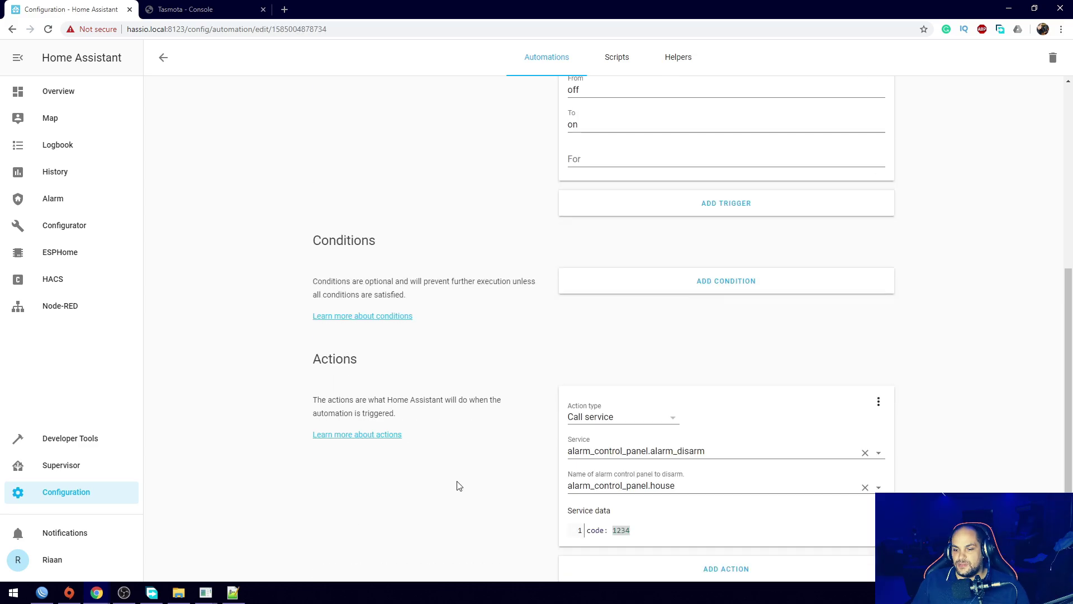
- Leave the automation editor for the Overview dashboard and open the details of the button1 entity
{"action": "scroll", "coordinate": [457, 486], "scroll_direction": "up", "scroll_amount": 5}
{"action": "left_click", "coordinate": [163, 59]}
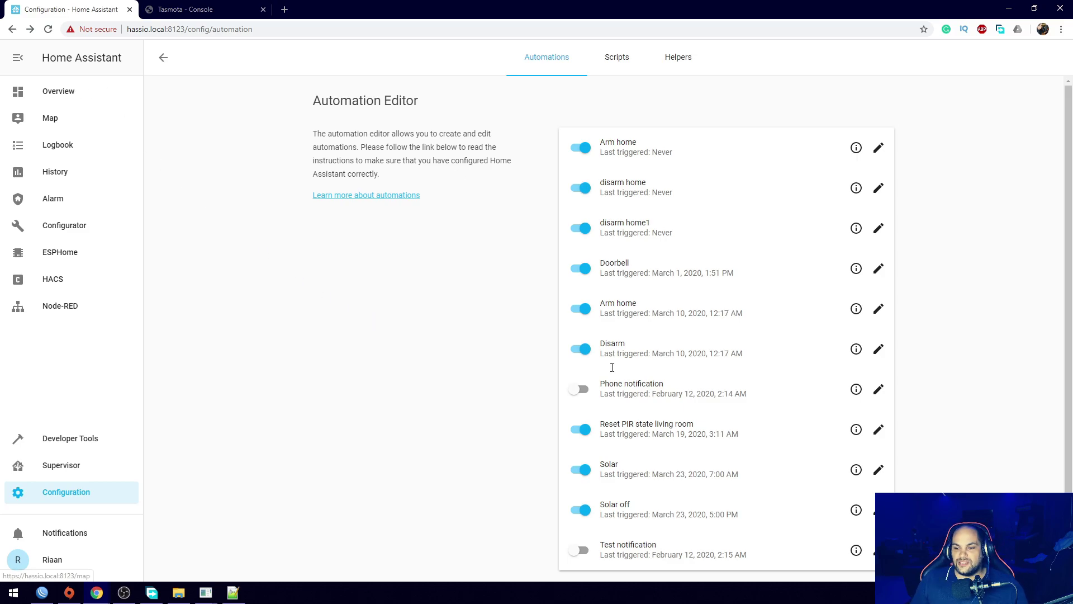
{"action": "left_click", "coordinate": [53, 96]}
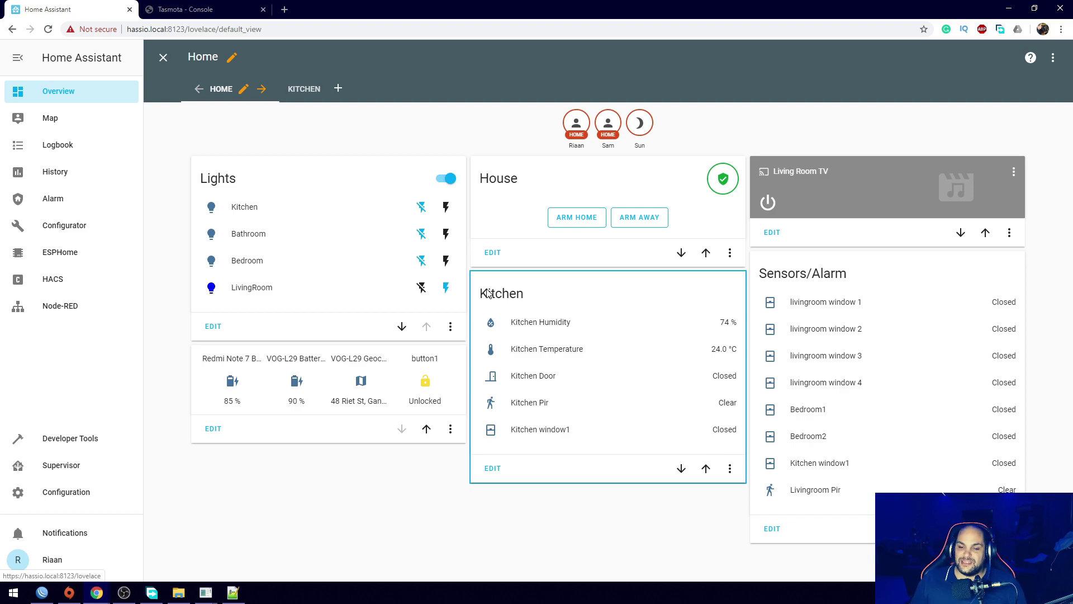
{"action": "left_click", "coordinate": [426, 385]}
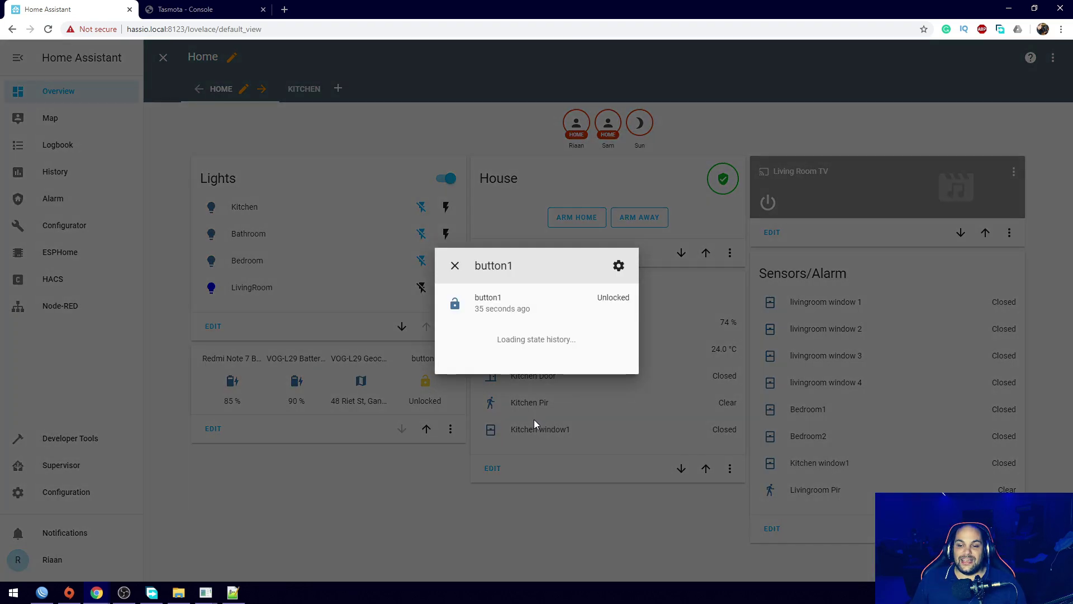